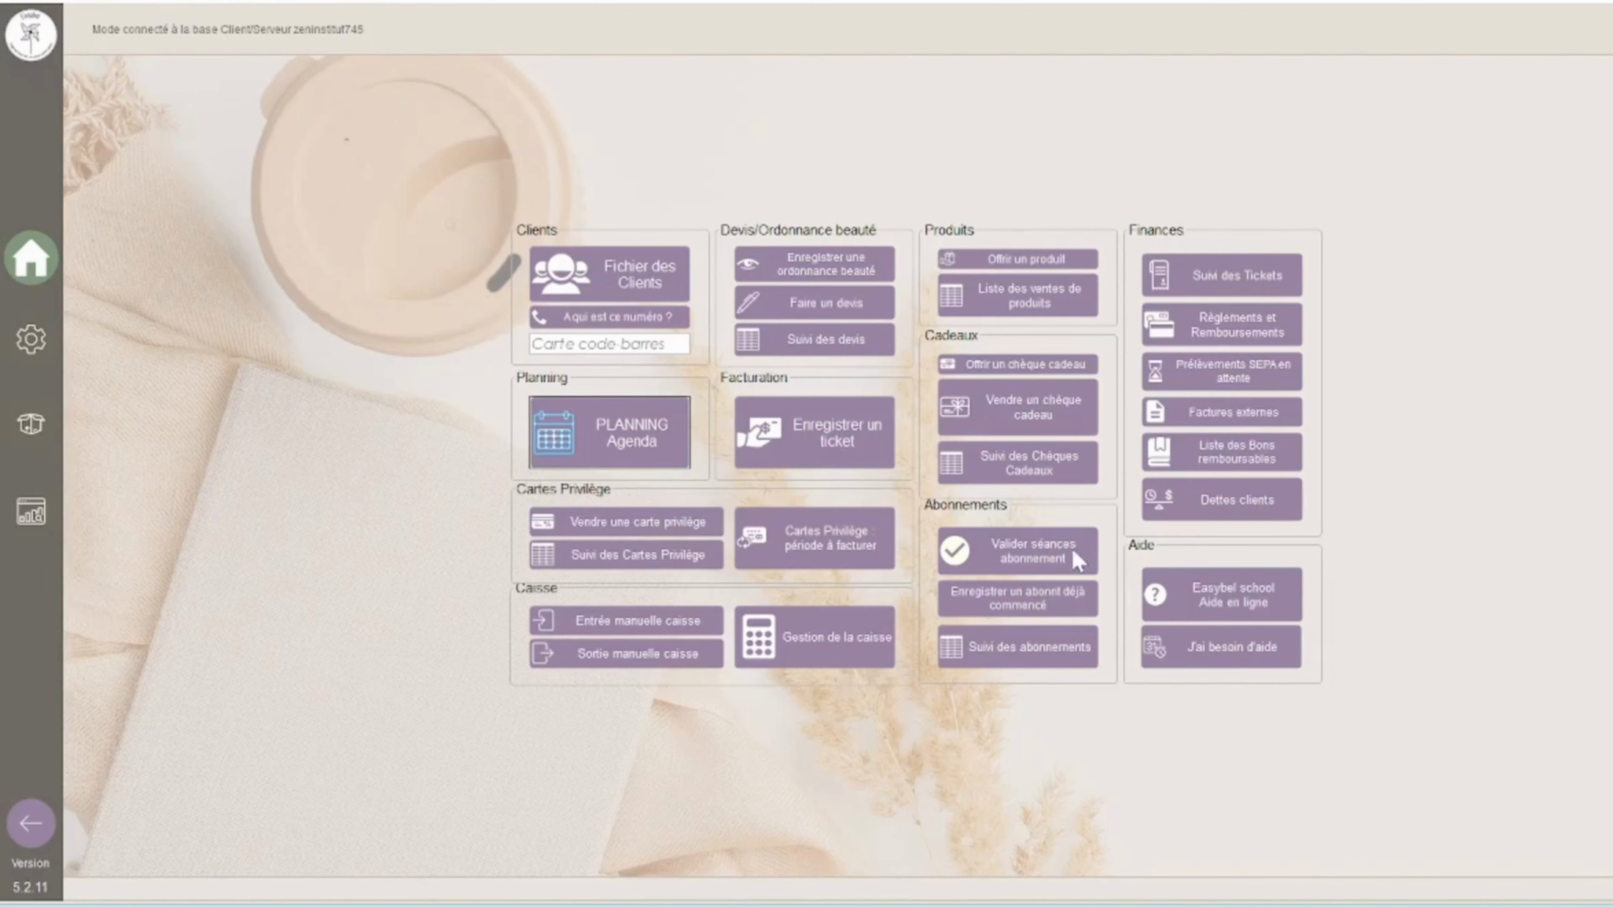
Step: Open the appointment planning and try the three-day view before showing a single day
{"action": "left_click", "coordinate": [654, 456]}
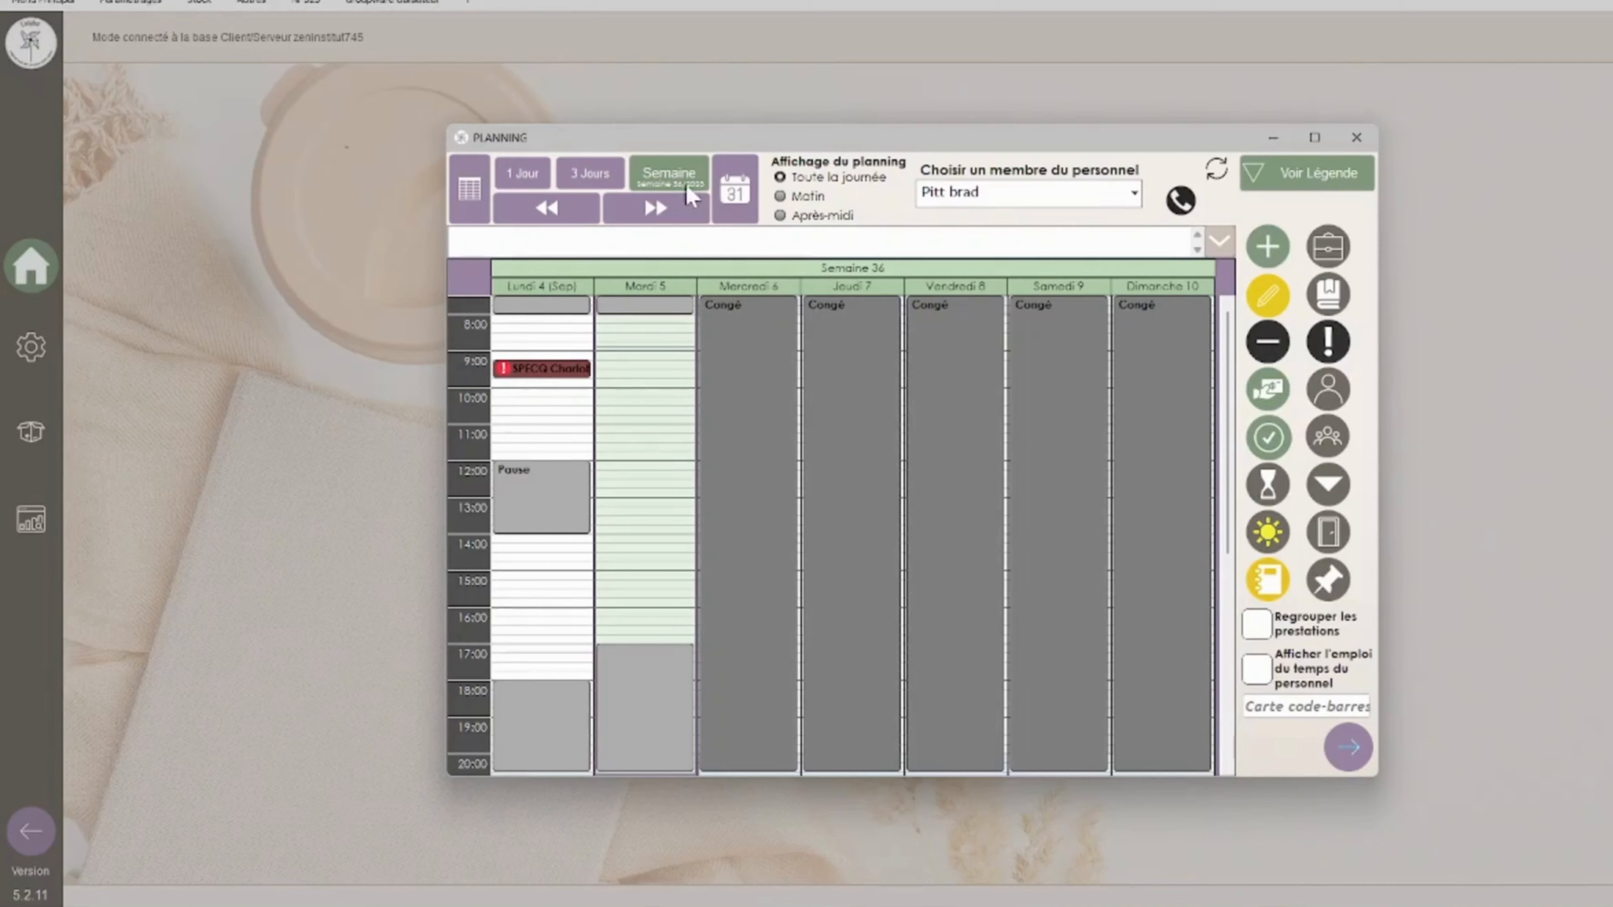
{"action": "left_click", "coordinate": [589, 178]}
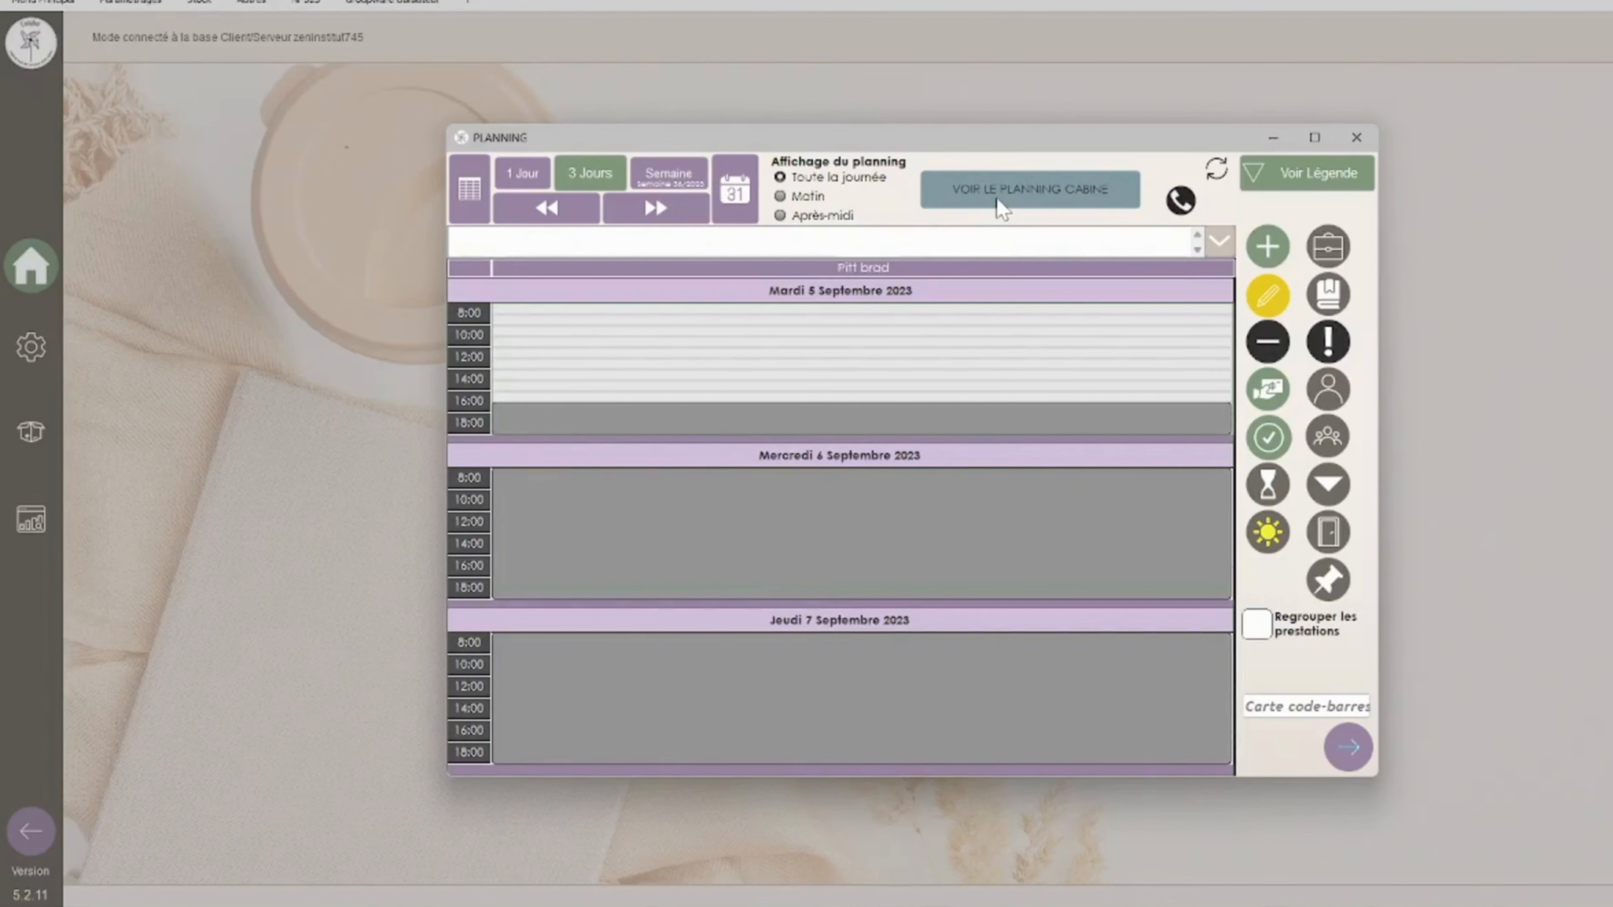
{"action": "left_click", "coordinate": [525, 178]}
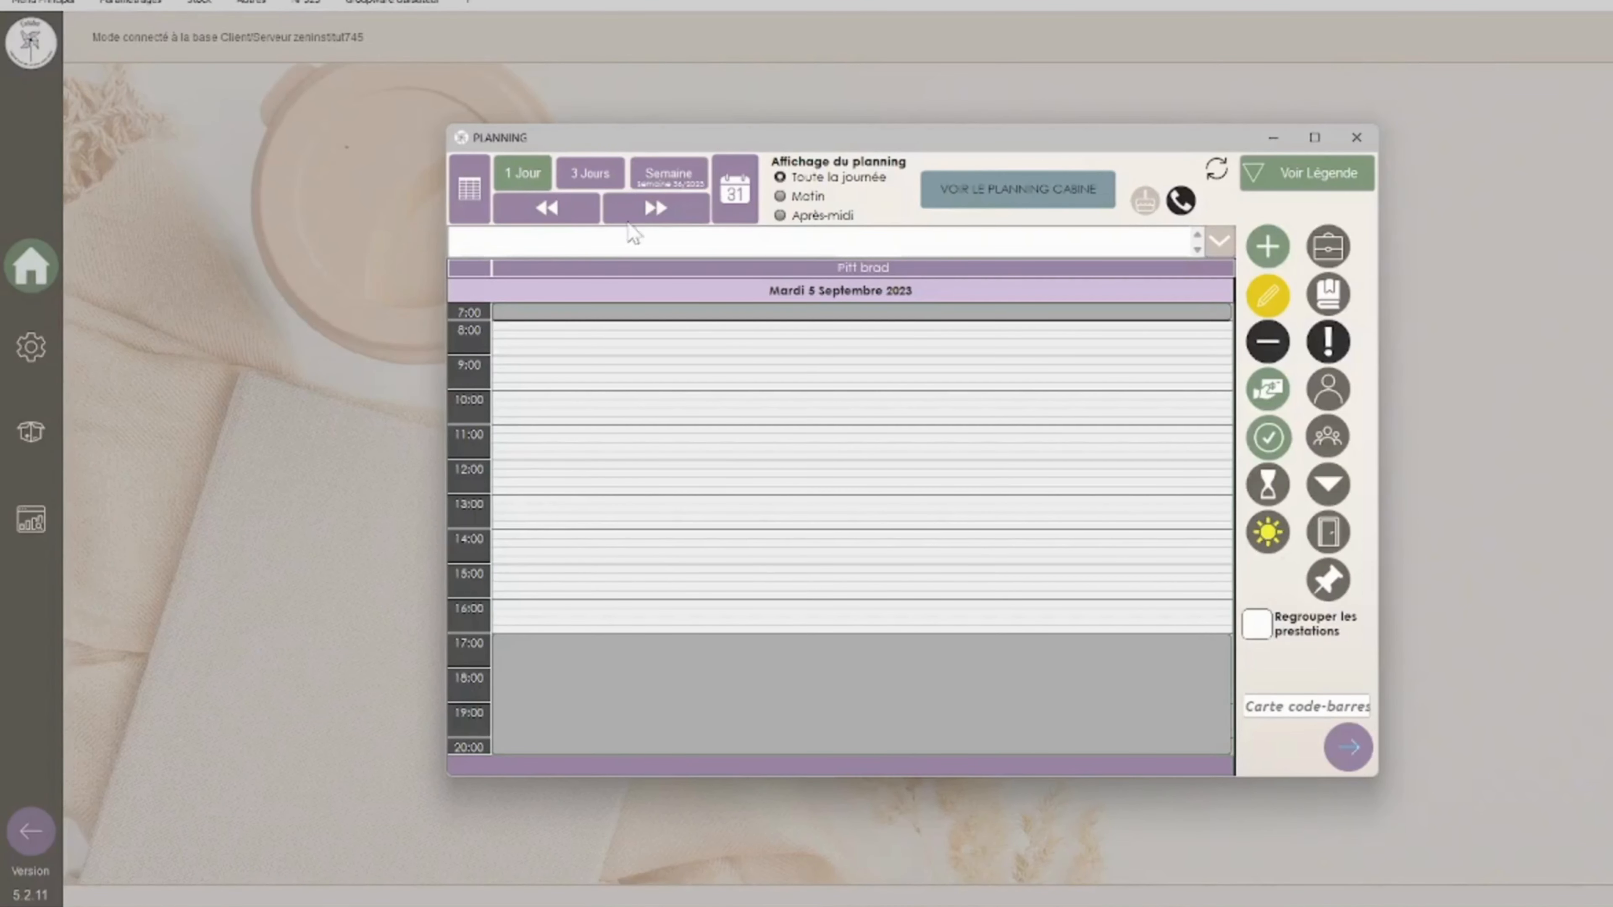
Step: Look at the planning's day navigation and date calendar without picking another date
{"action": "left_click", "coordinate": [657, 217]}
{"action": "left_click", "coordinate": [737, 194]}
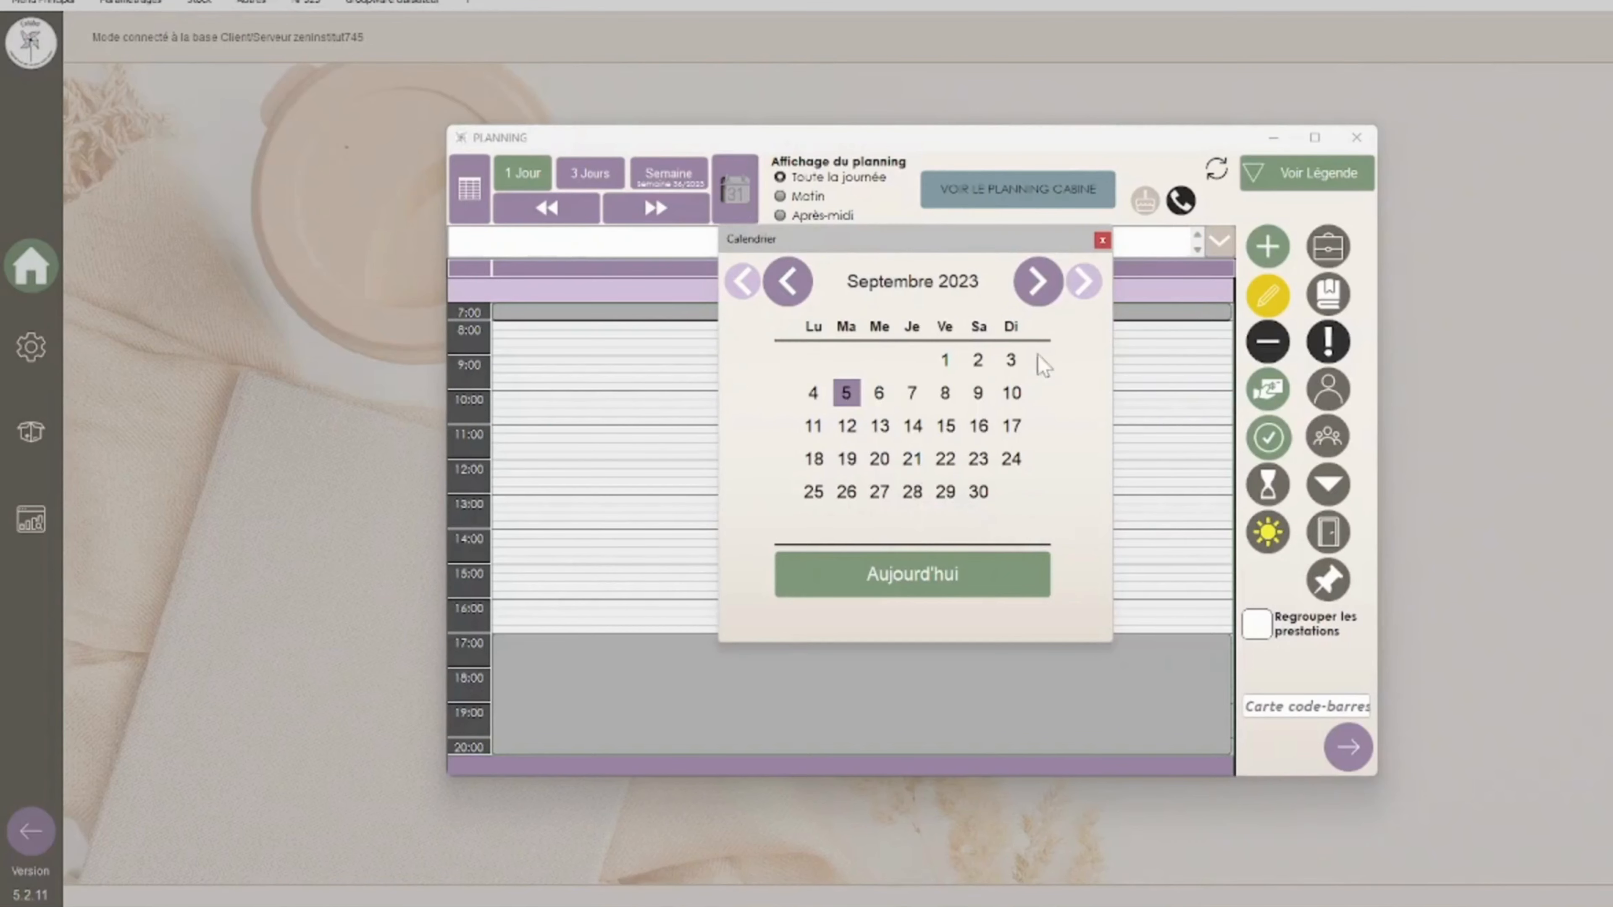
{"action": "left_click", "coordinate": [1102, 241]}
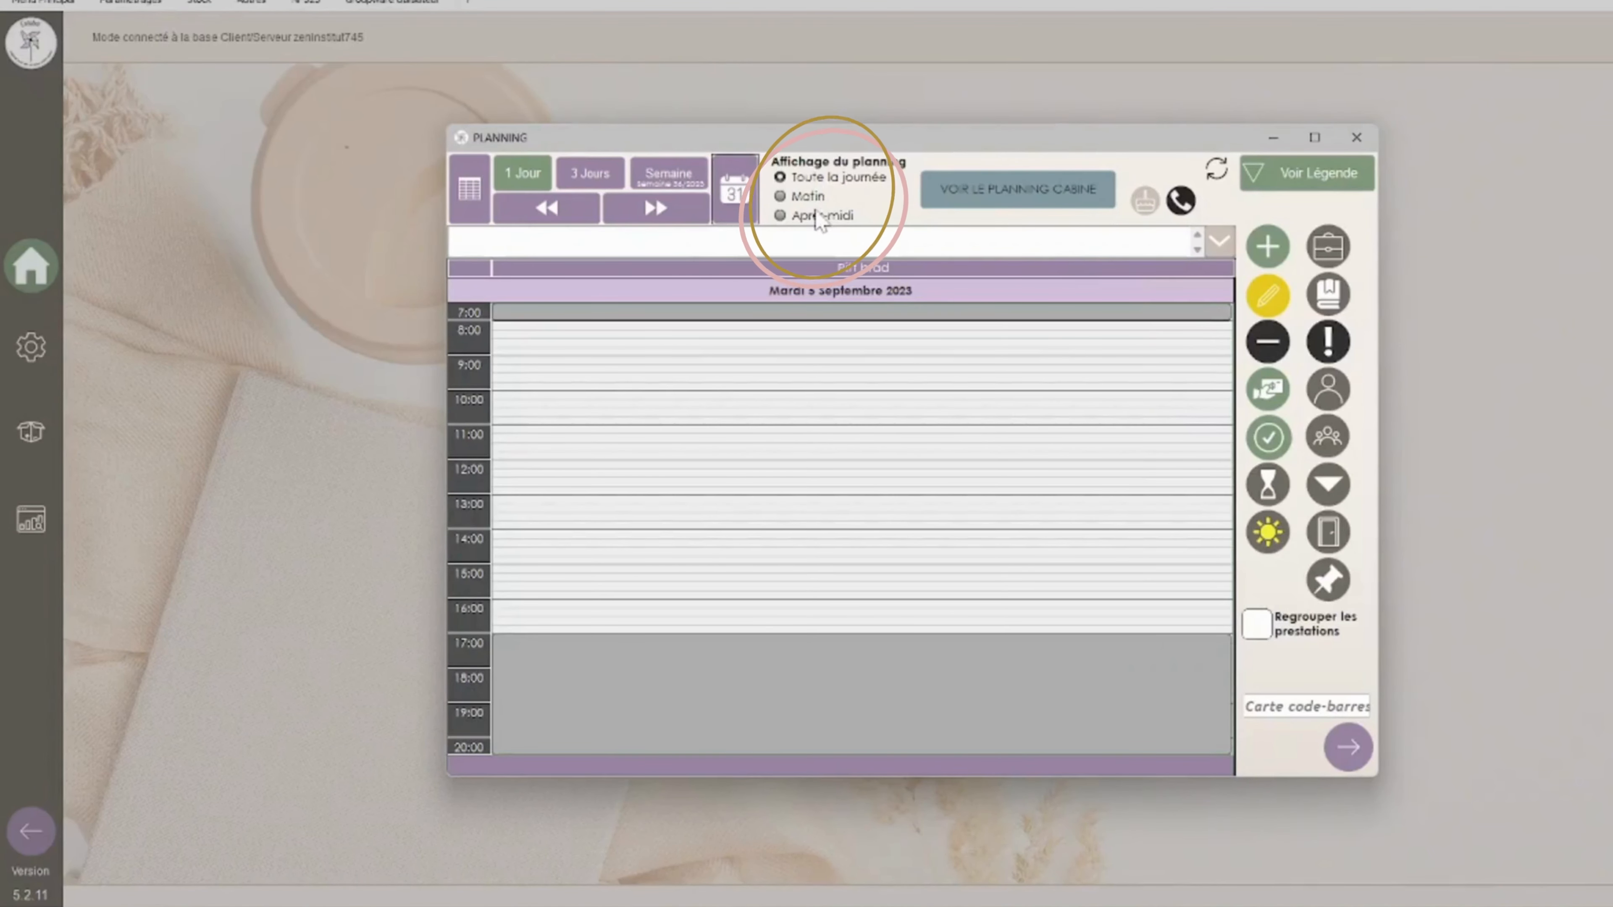
Step: Open the list of appointments for a period and set its start date to 01/09/2023
{"action": "left_click", "coordinate": [468, 202]}
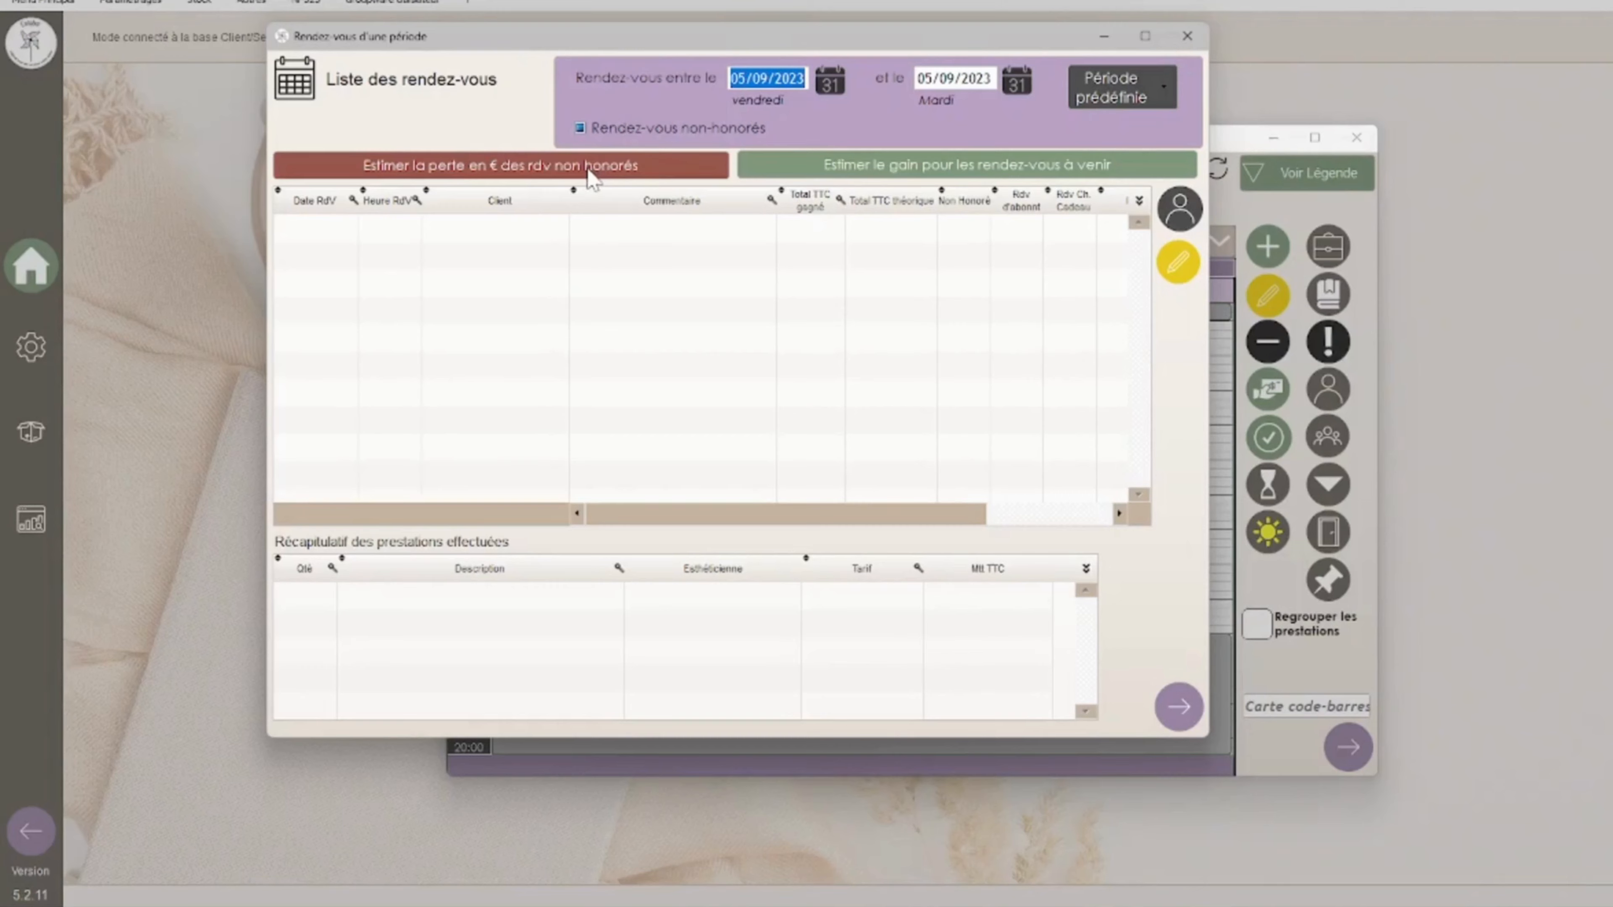
{"action": "left_click", "coordinate": [830, 81]}
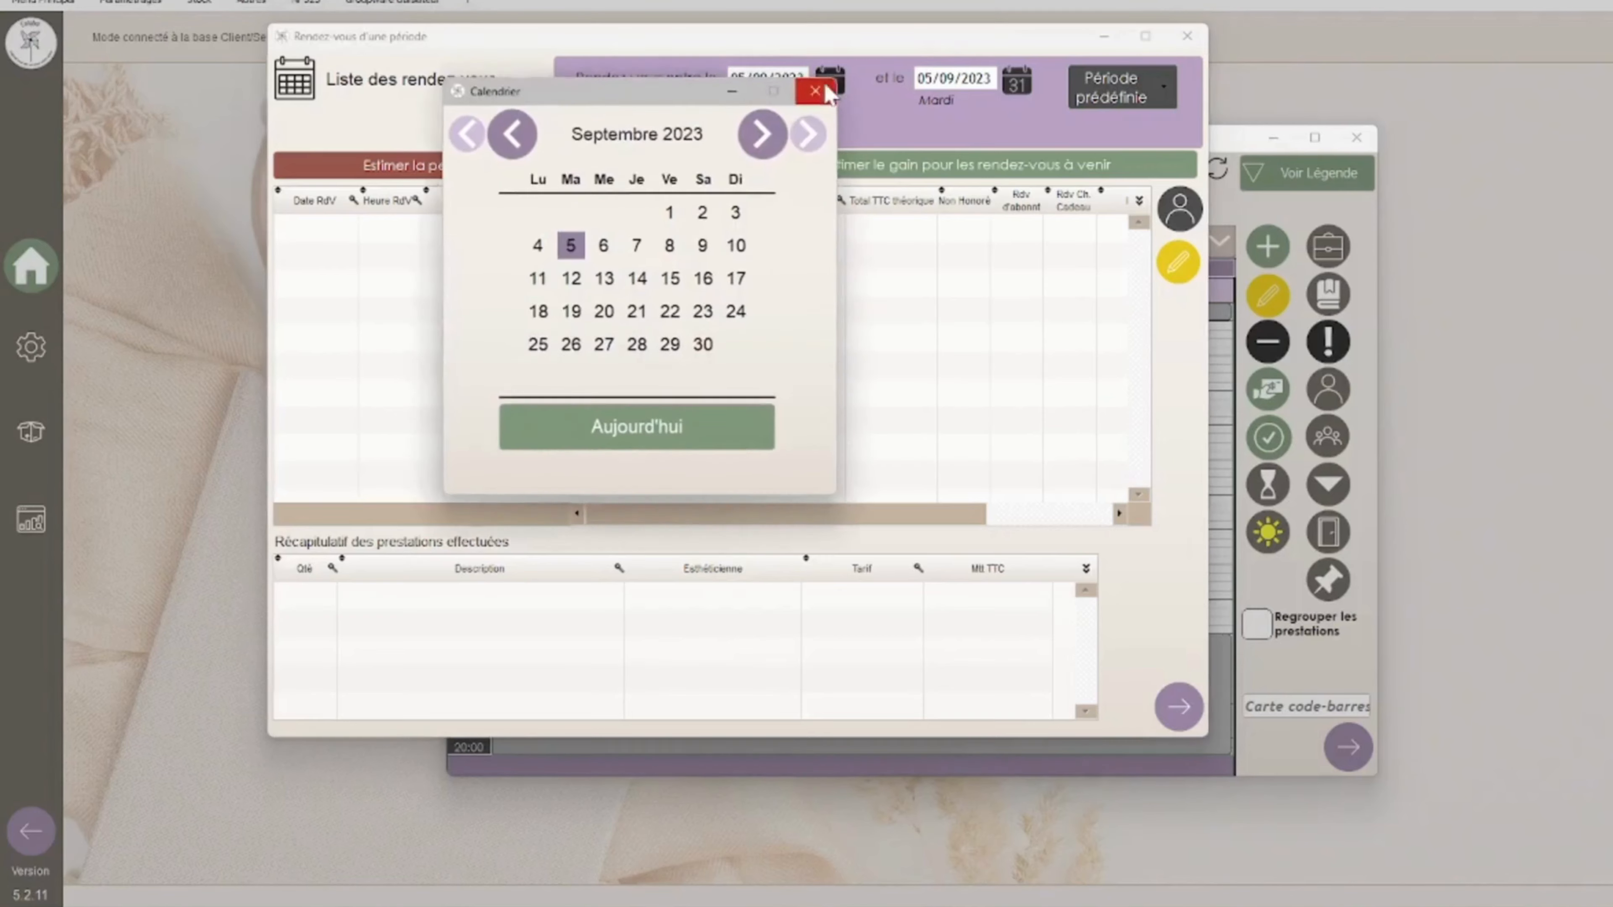
{"action": "left_click", "coordinate": [669, 212]}
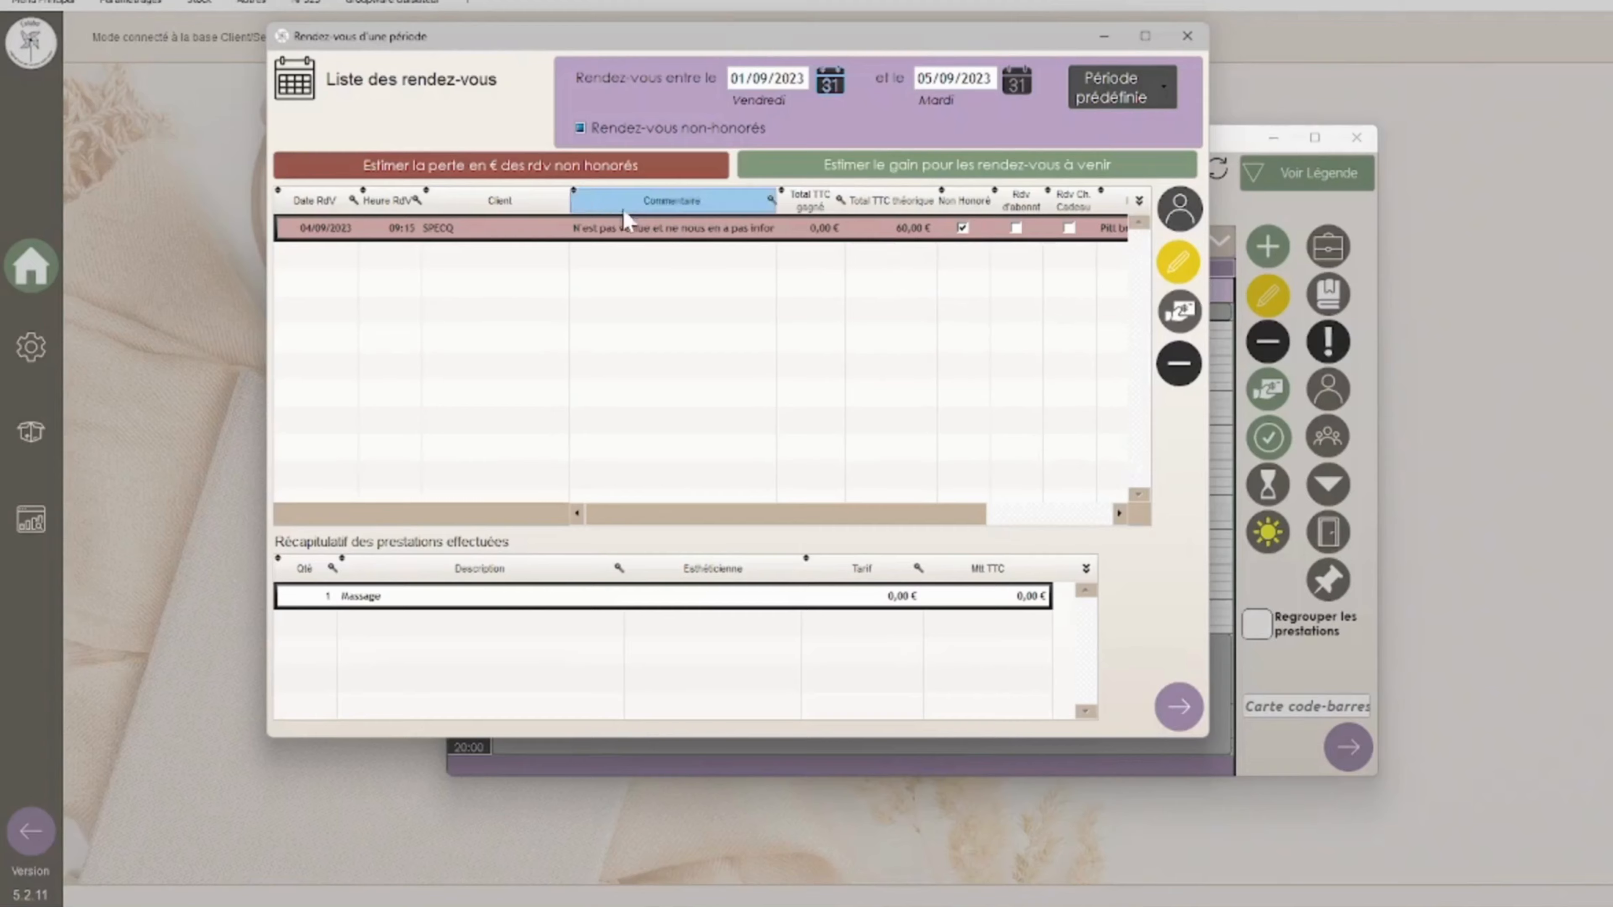
Step: Estimate the revenue lost to missed appointments in the period and close the appointment list
{"action": "left_click", "coordinate": [568, 174]}
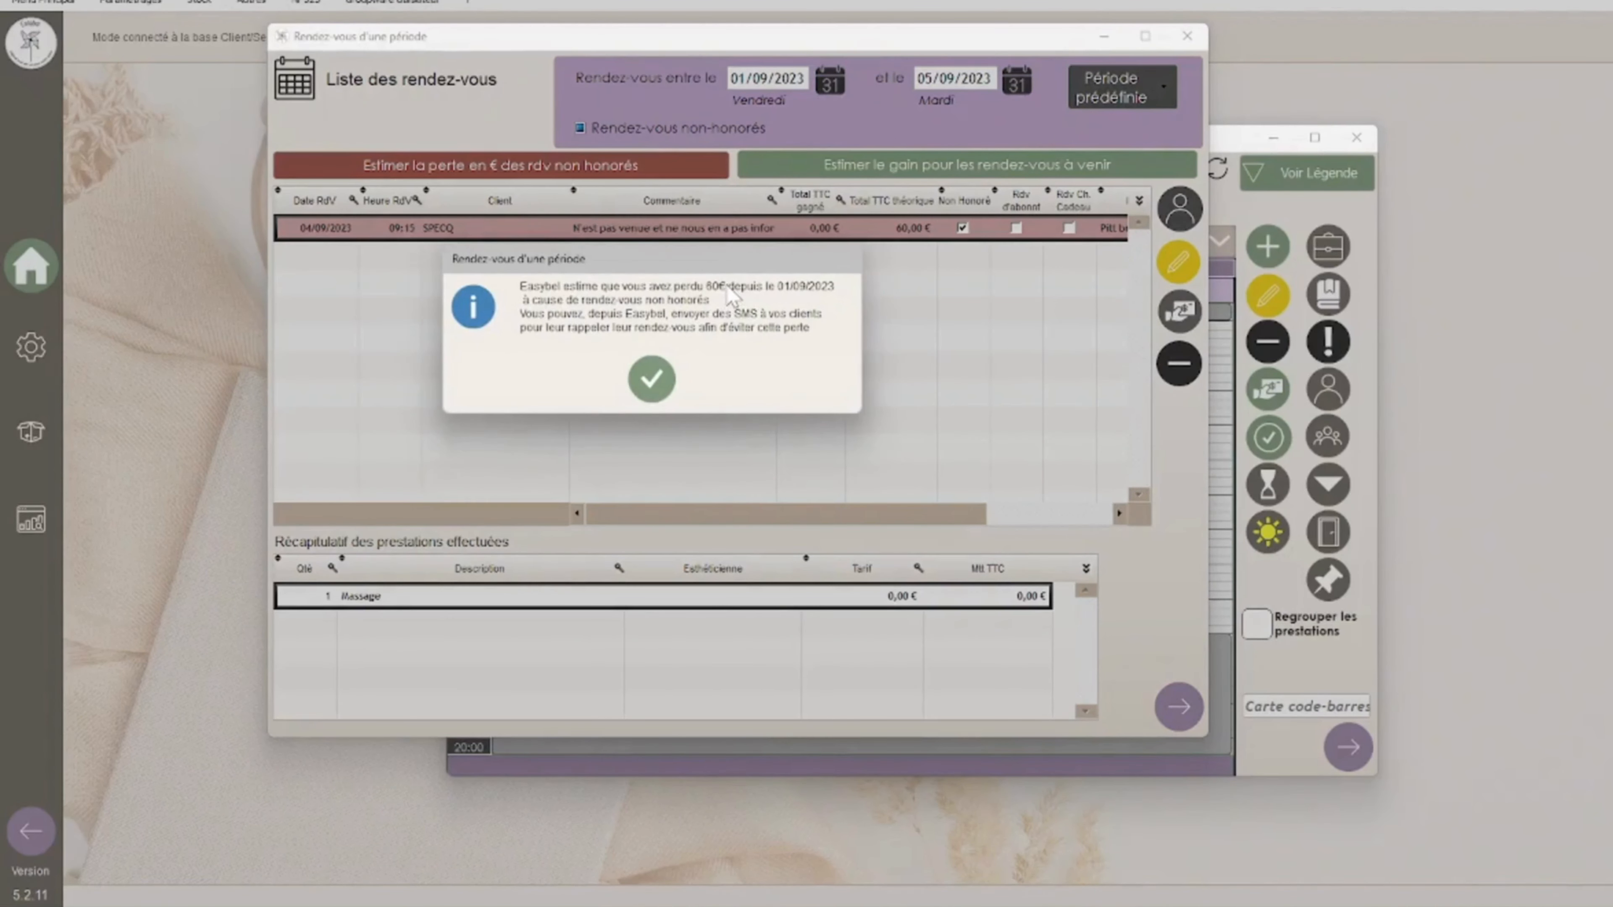
{"action": "left_click", "coordinate": [652, 379]}
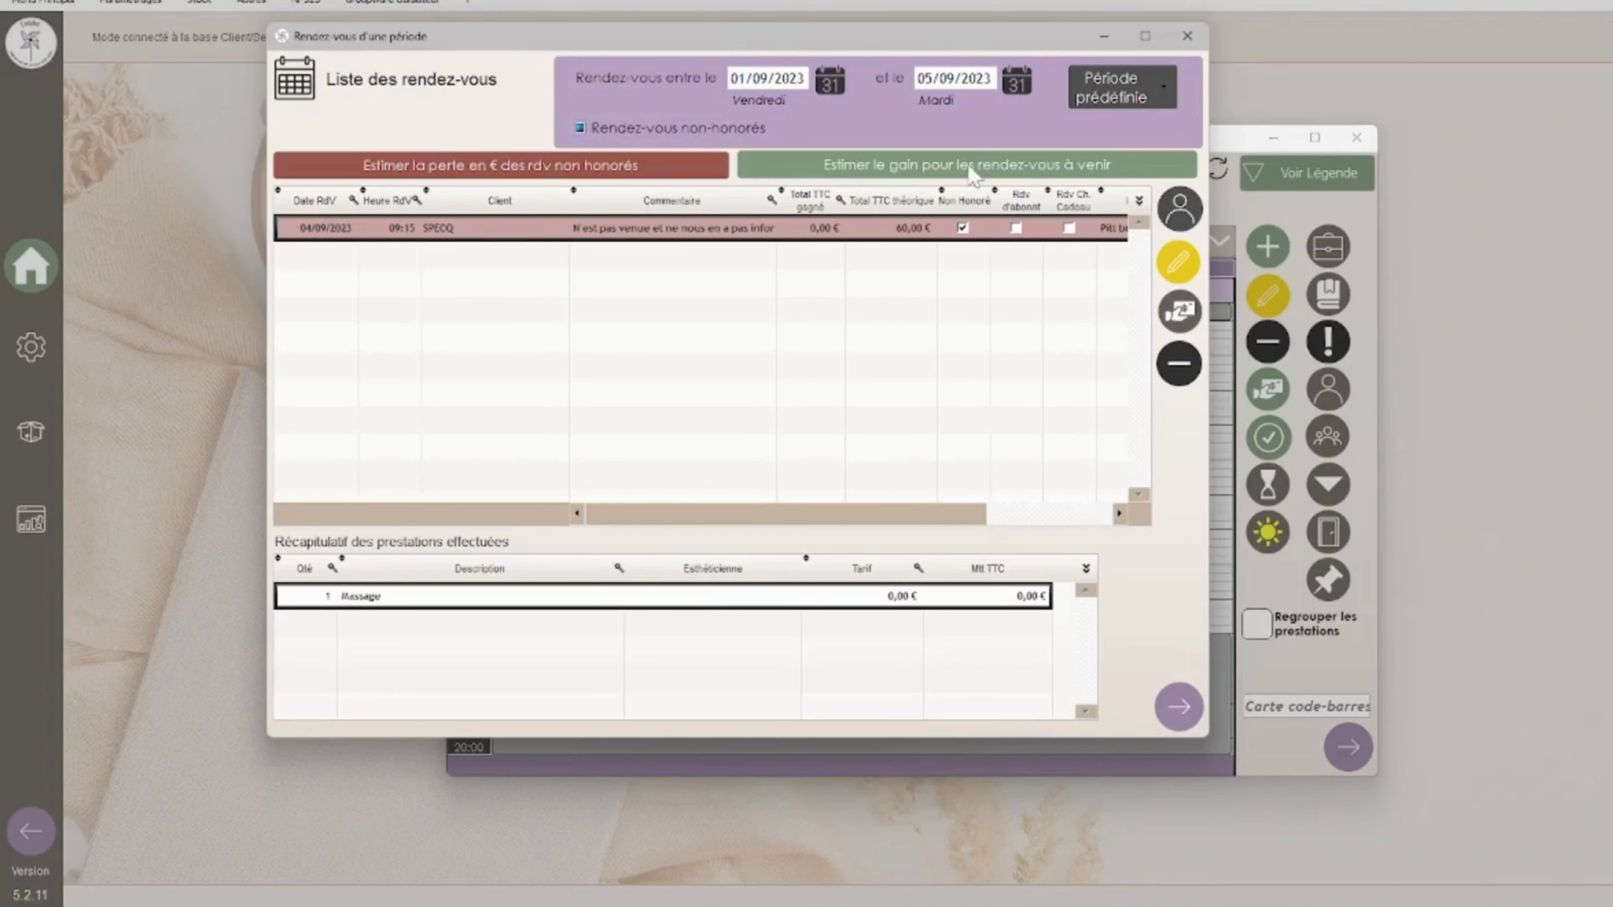
{"action": "left_click", "coordinate": [1188, 37]}
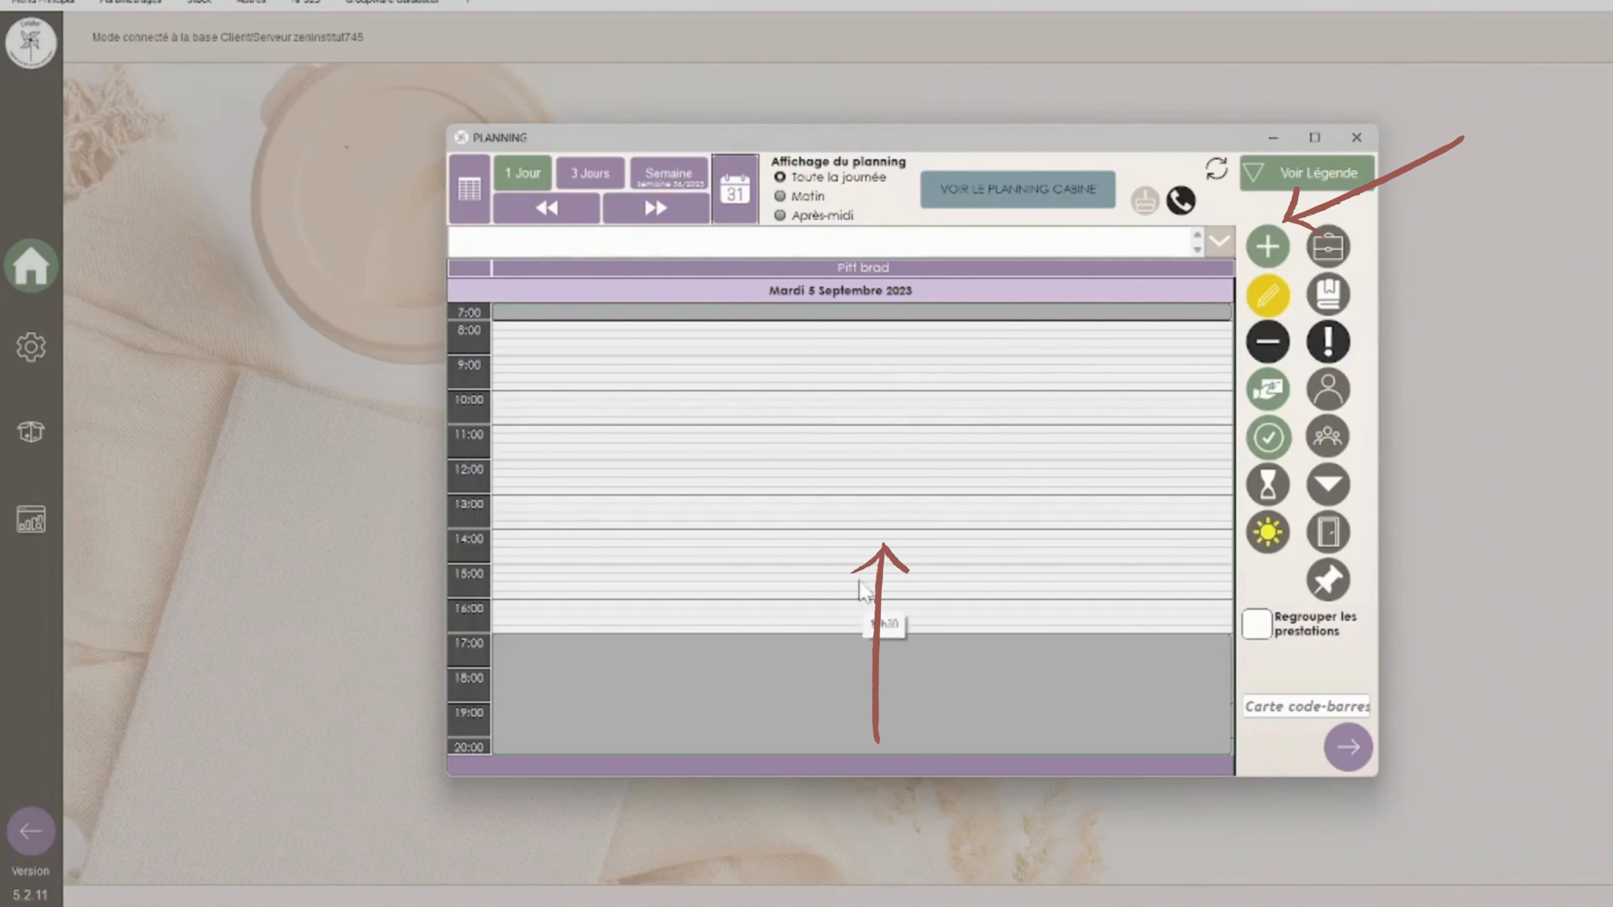
Step: Create an appointment on 05/09/2023 at 10:30 and find the client by the start of the surname
{"action": "double_click", "coordinate": [788, 419]}
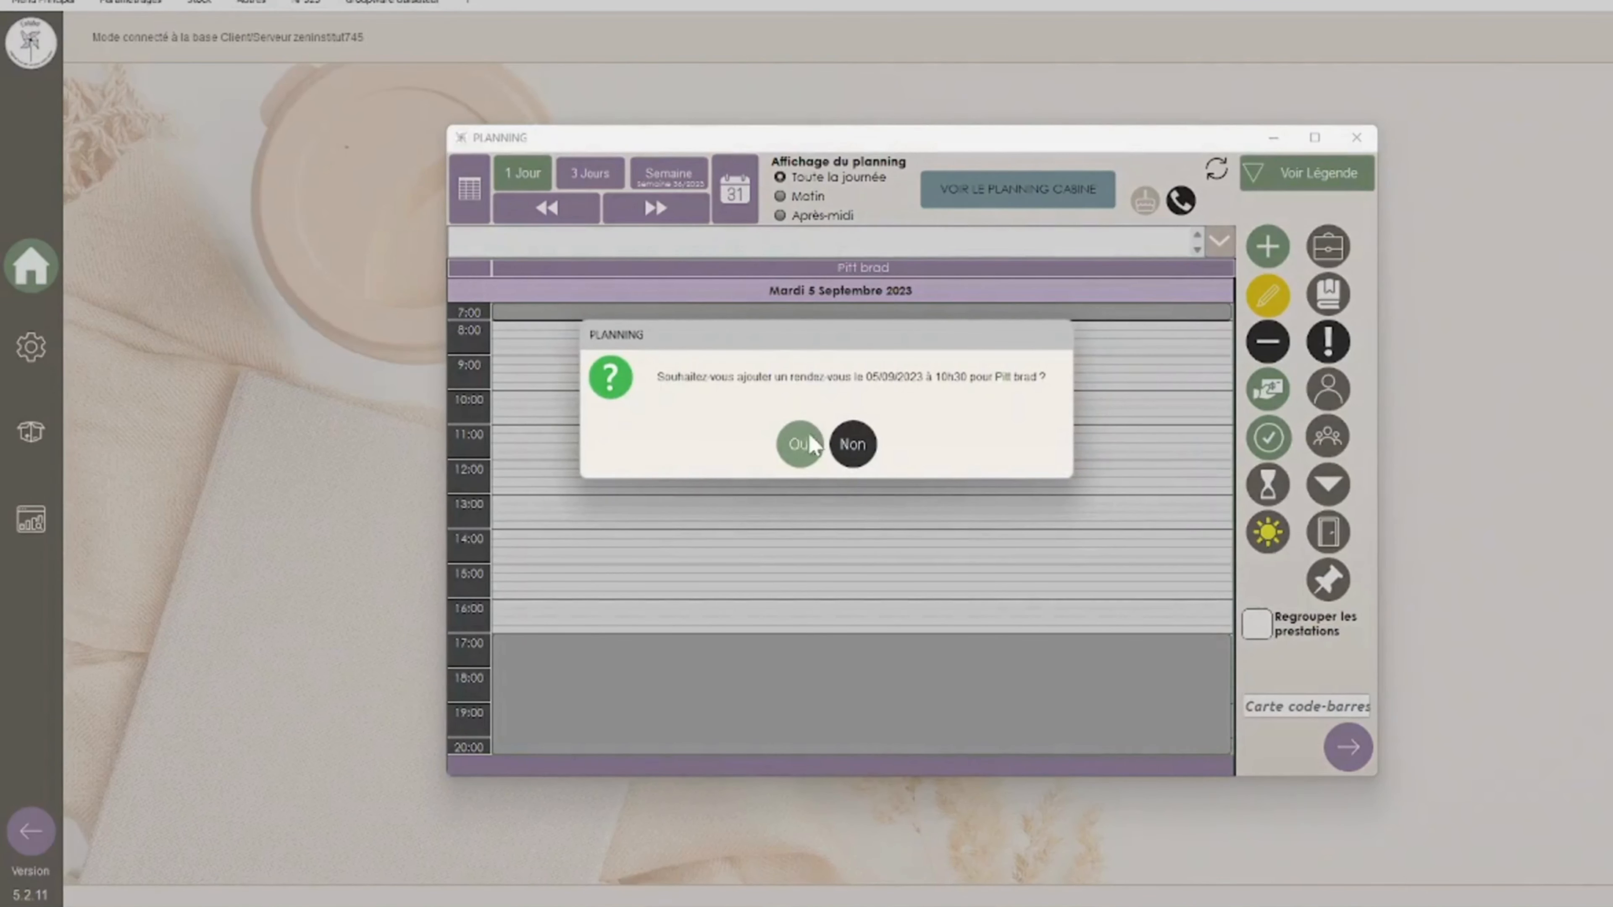
{"action": "left_click", "coordinate": [800, 445]}
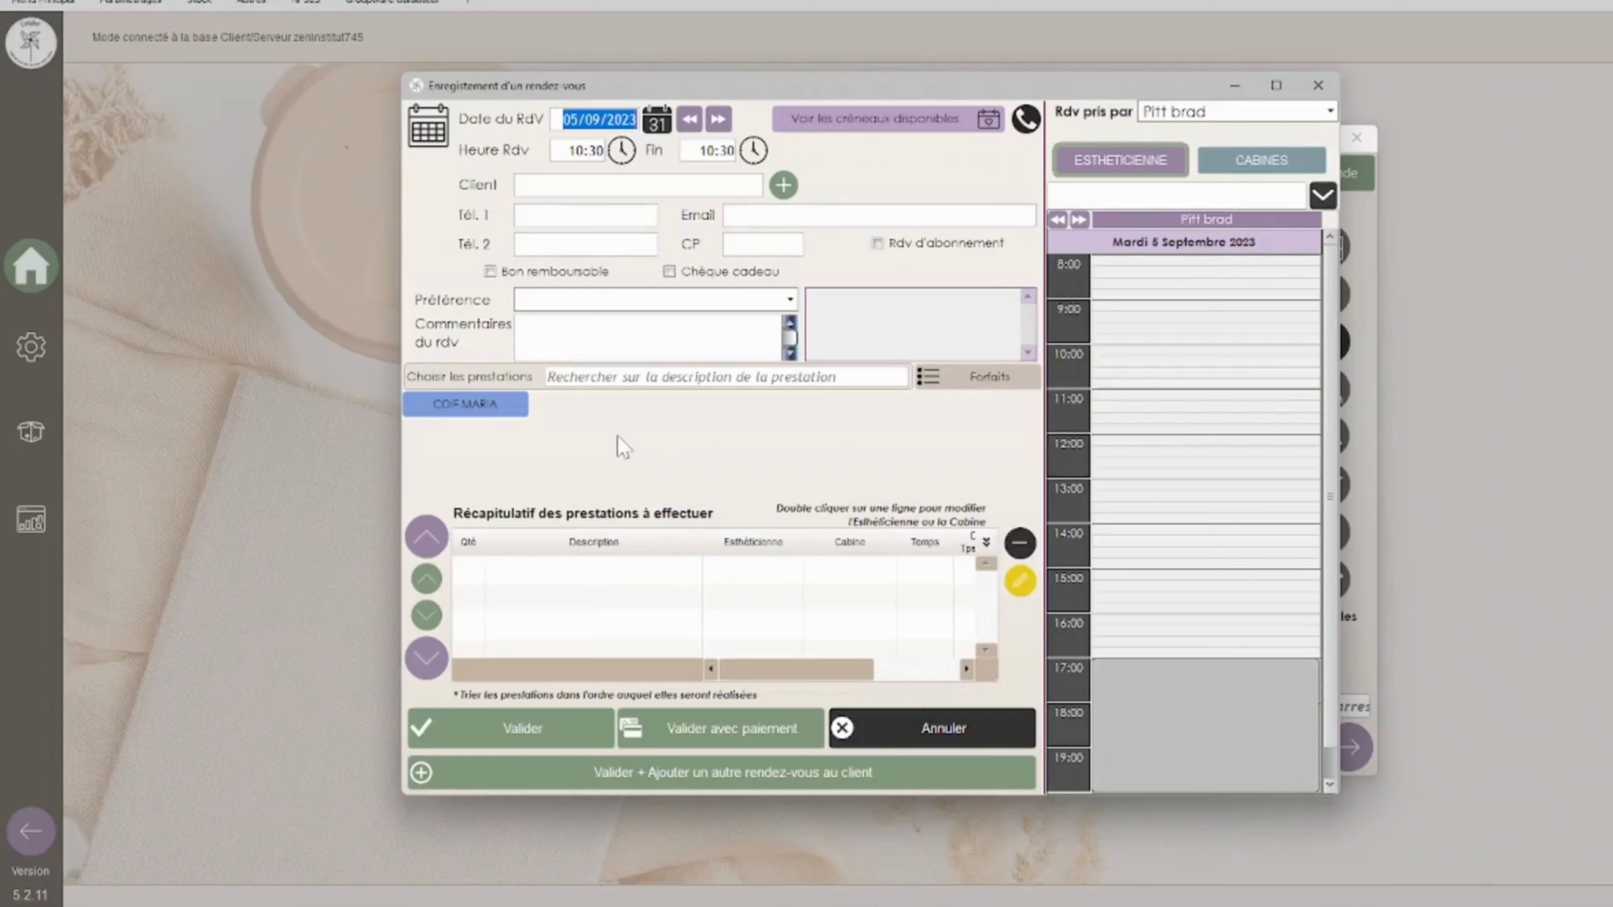
{"action": "left_click", "coordinate": [635, 185]}
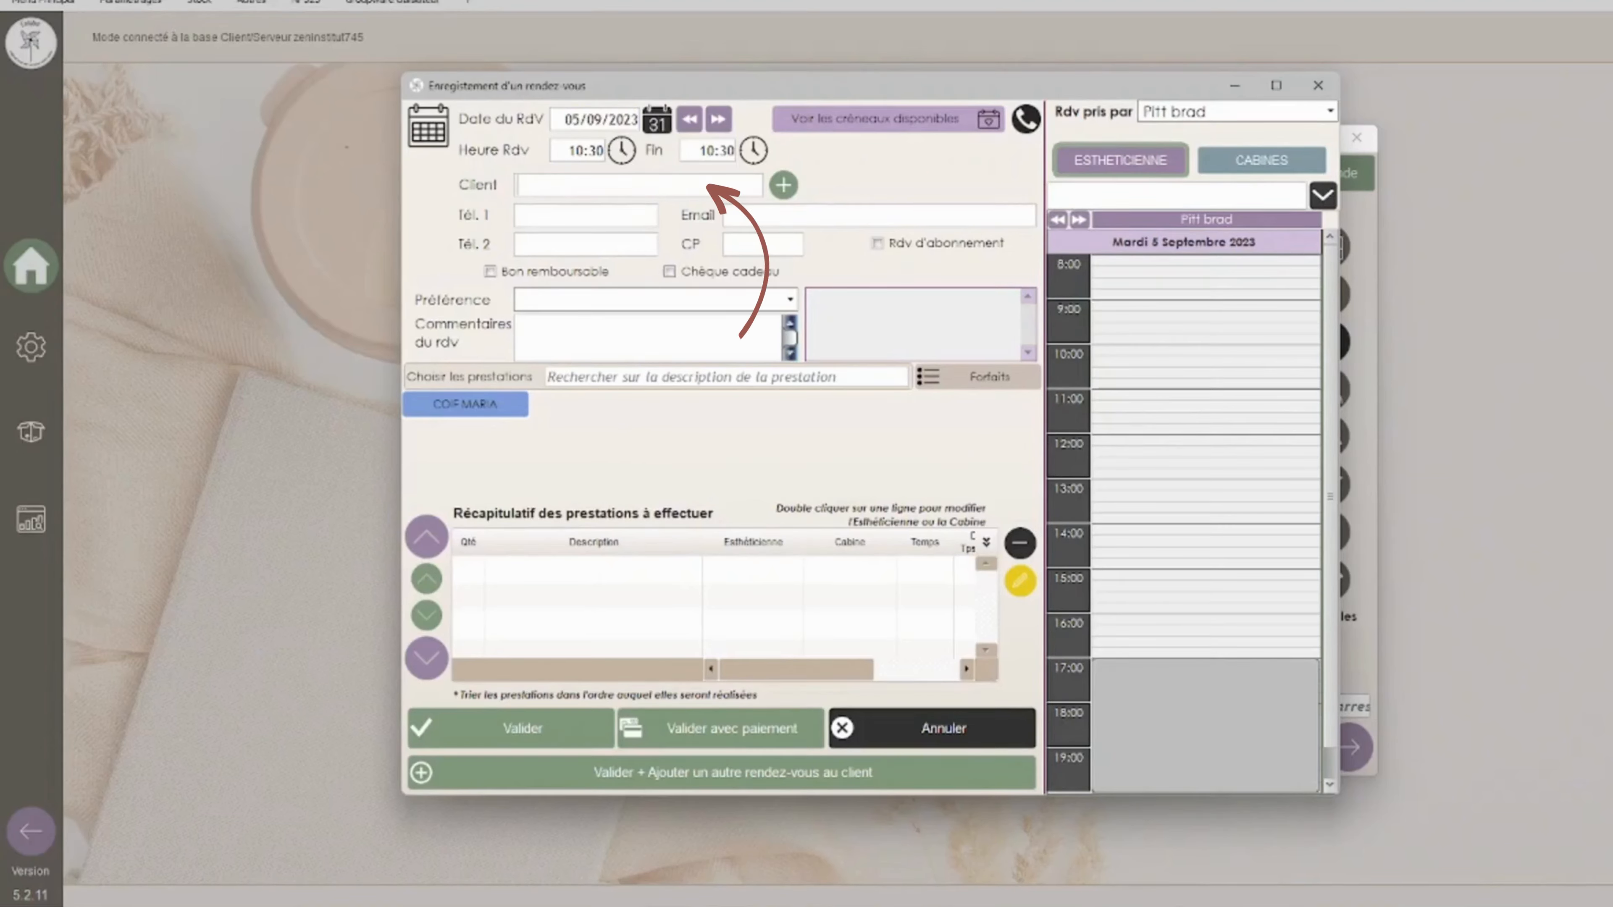
{"action": "type", "text": "spe"}
{"action": "key", "text": "Return"}
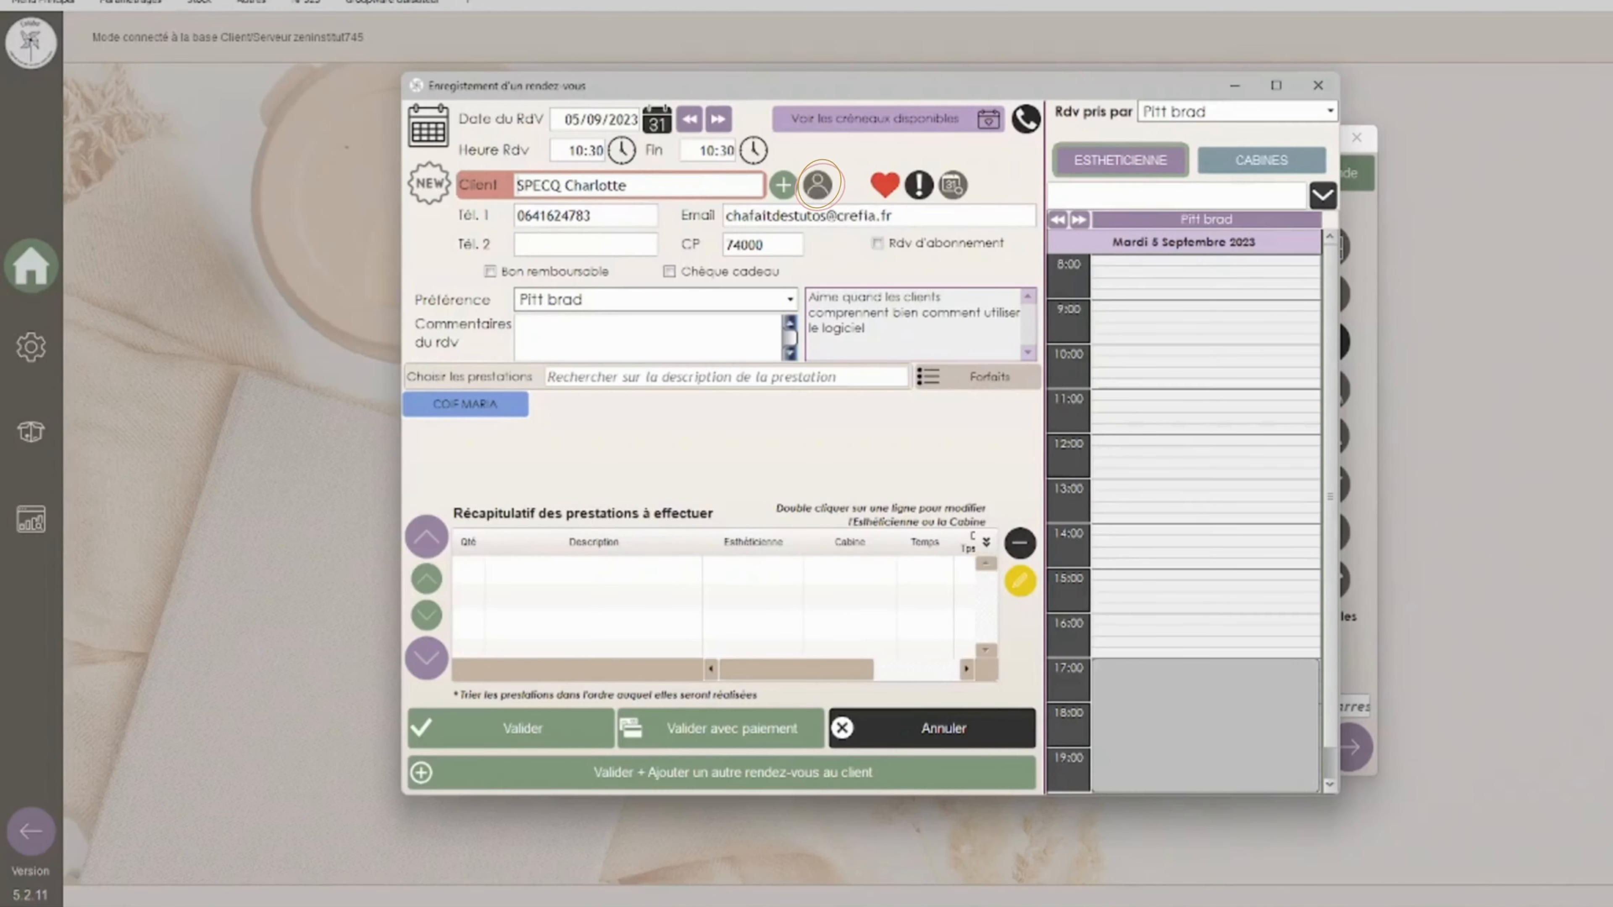
Step: Review the client's missed-appointment comments and the options for retrieving an earlier appointment
{"action": "mouse_move", "coordinate": [884, 190]}
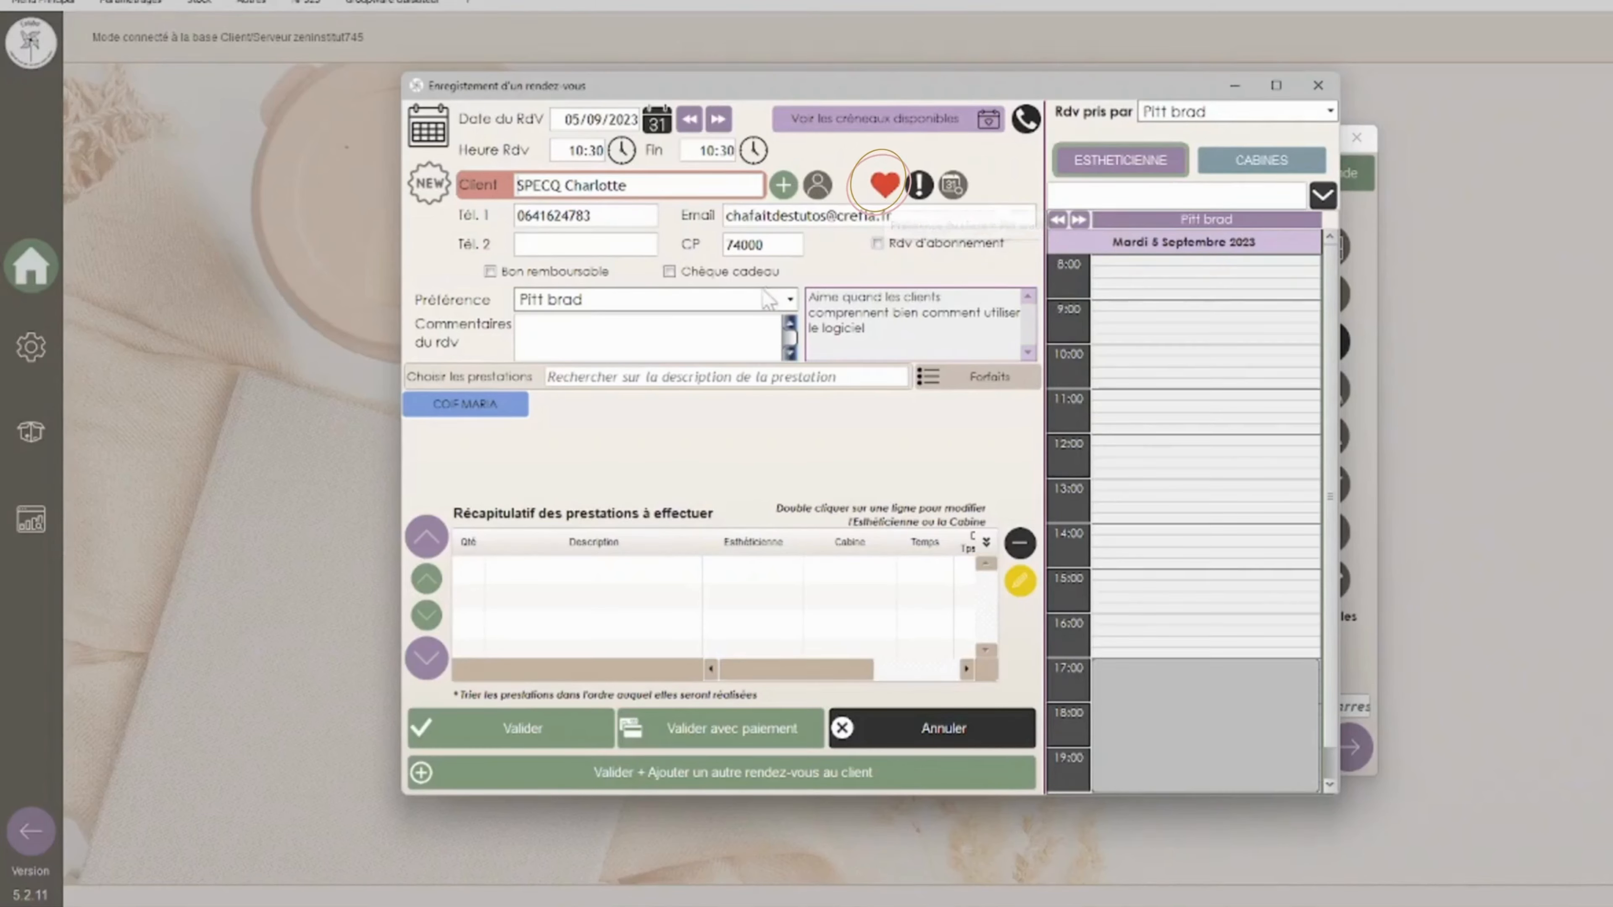
{"action": "left_click", "coordinate": [921, 188]}
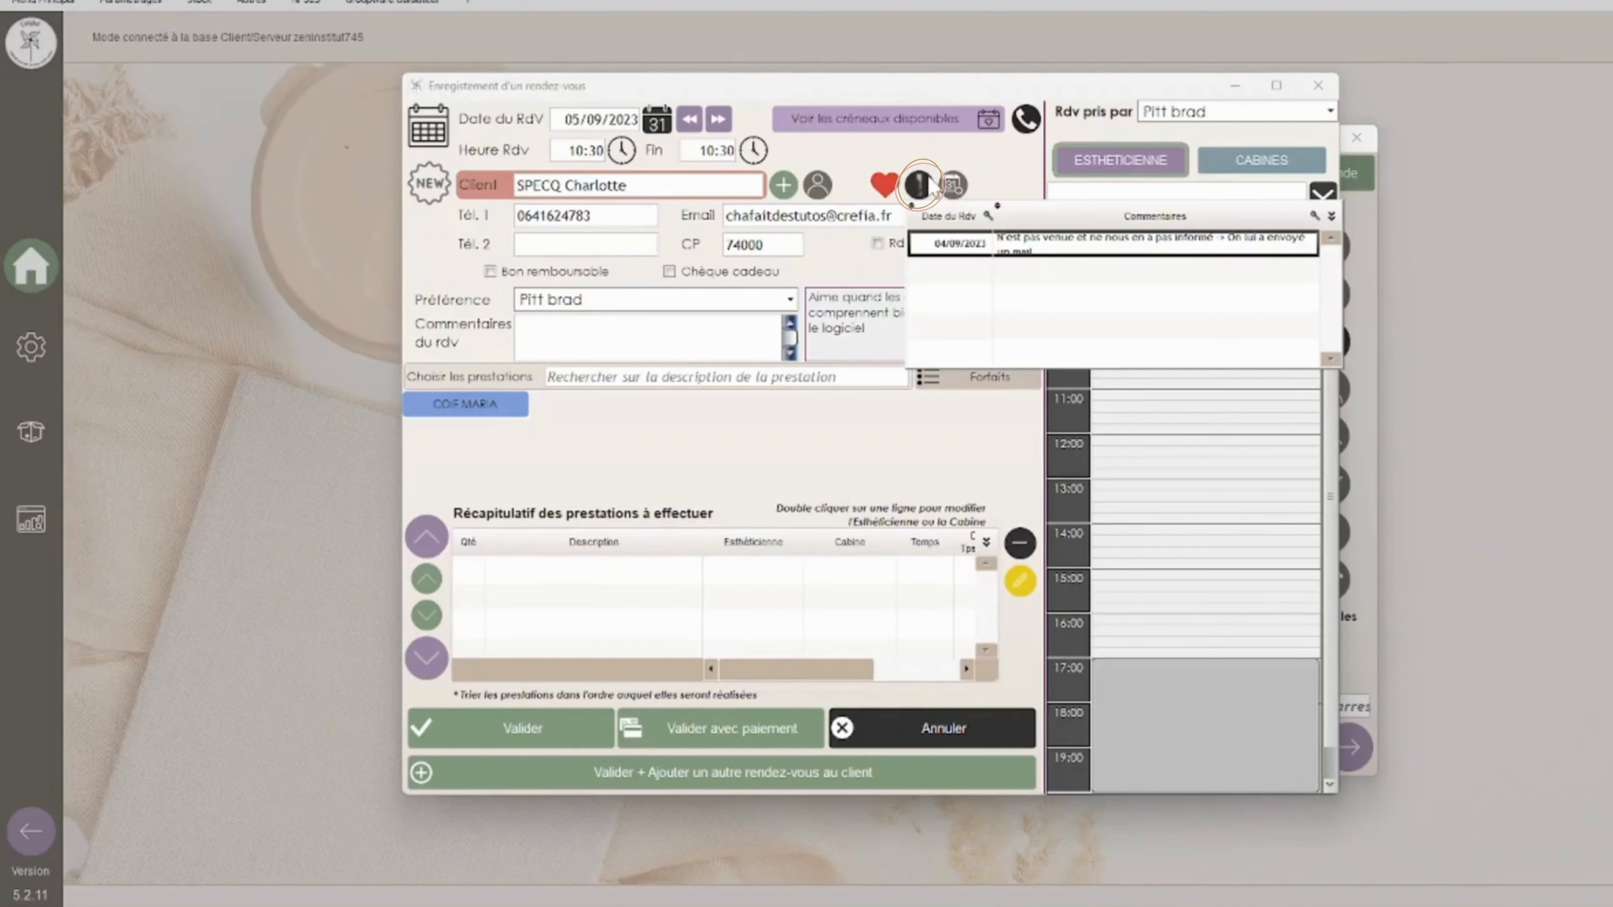
{"action": "left_click", "coordinate": [955, 187]}
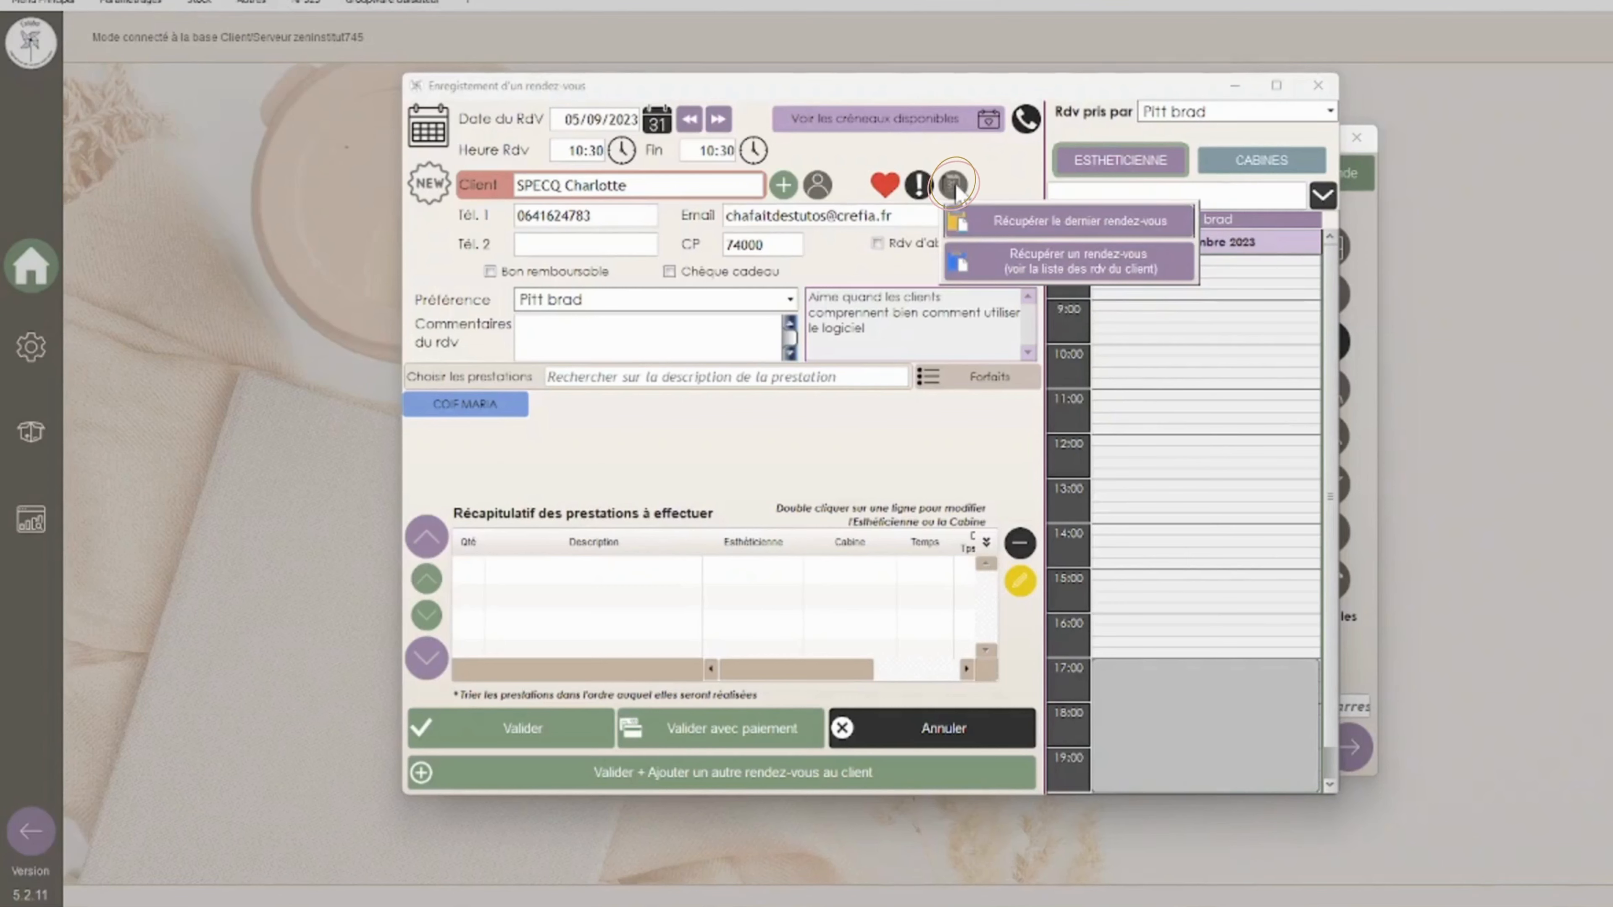
{"action": "left_click", "coordinate": [982, 176]}
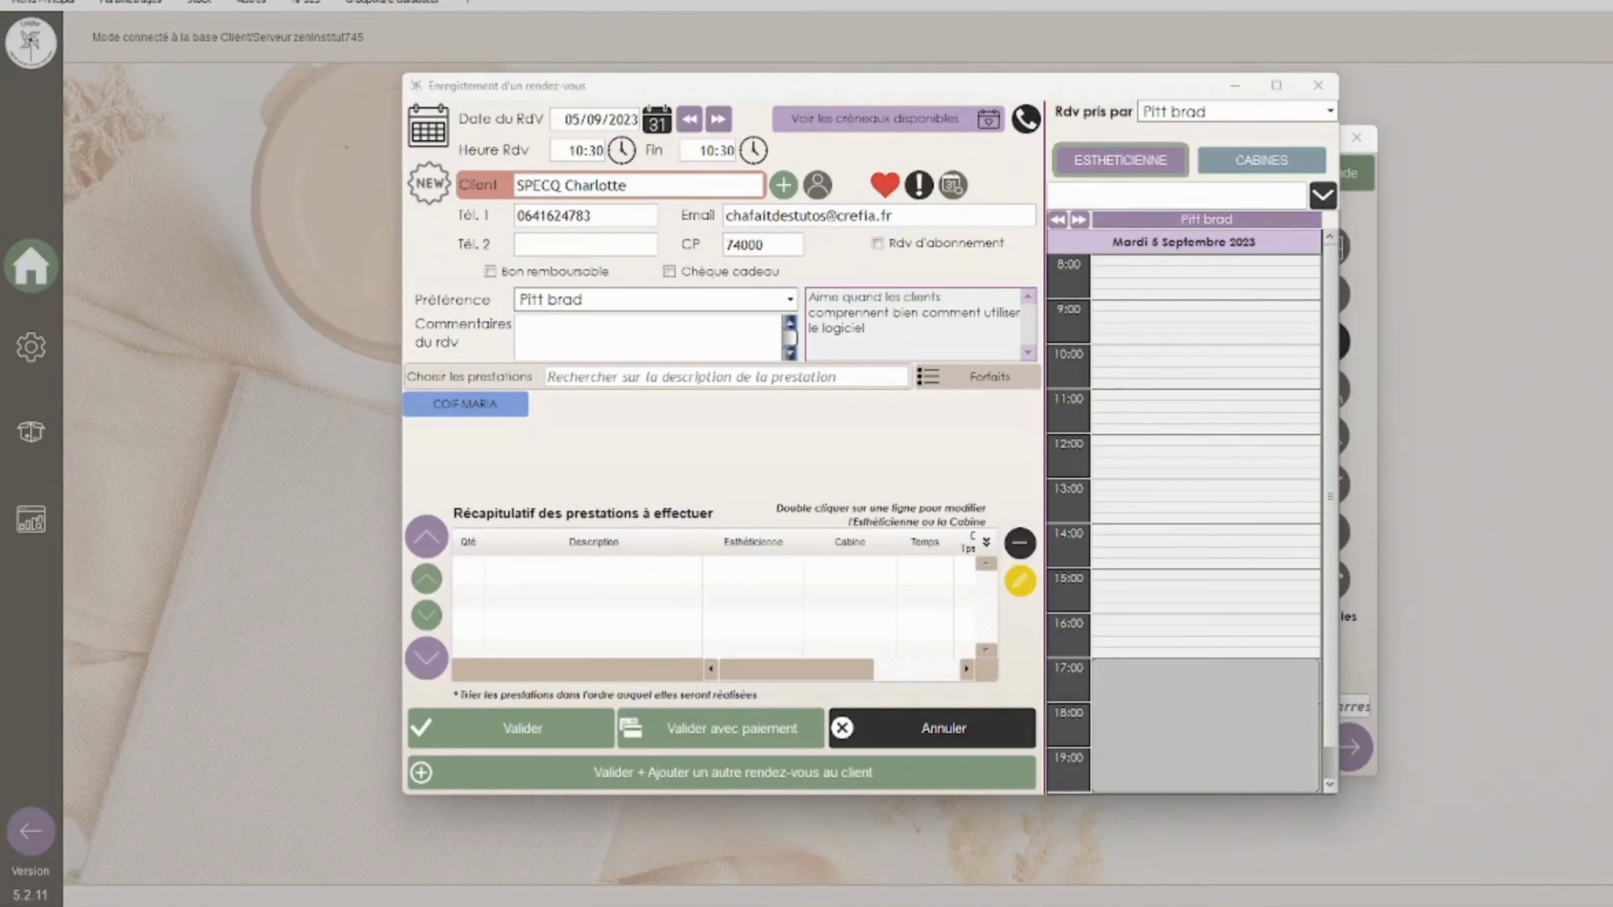
{"action": "left_click", "coordinate": [877, 245]}
Step: Add the service "Chignon cheveux long" to the appointment in the "Permanente" cabin
{"action": "left_click", "coordinate": [506, 410]}
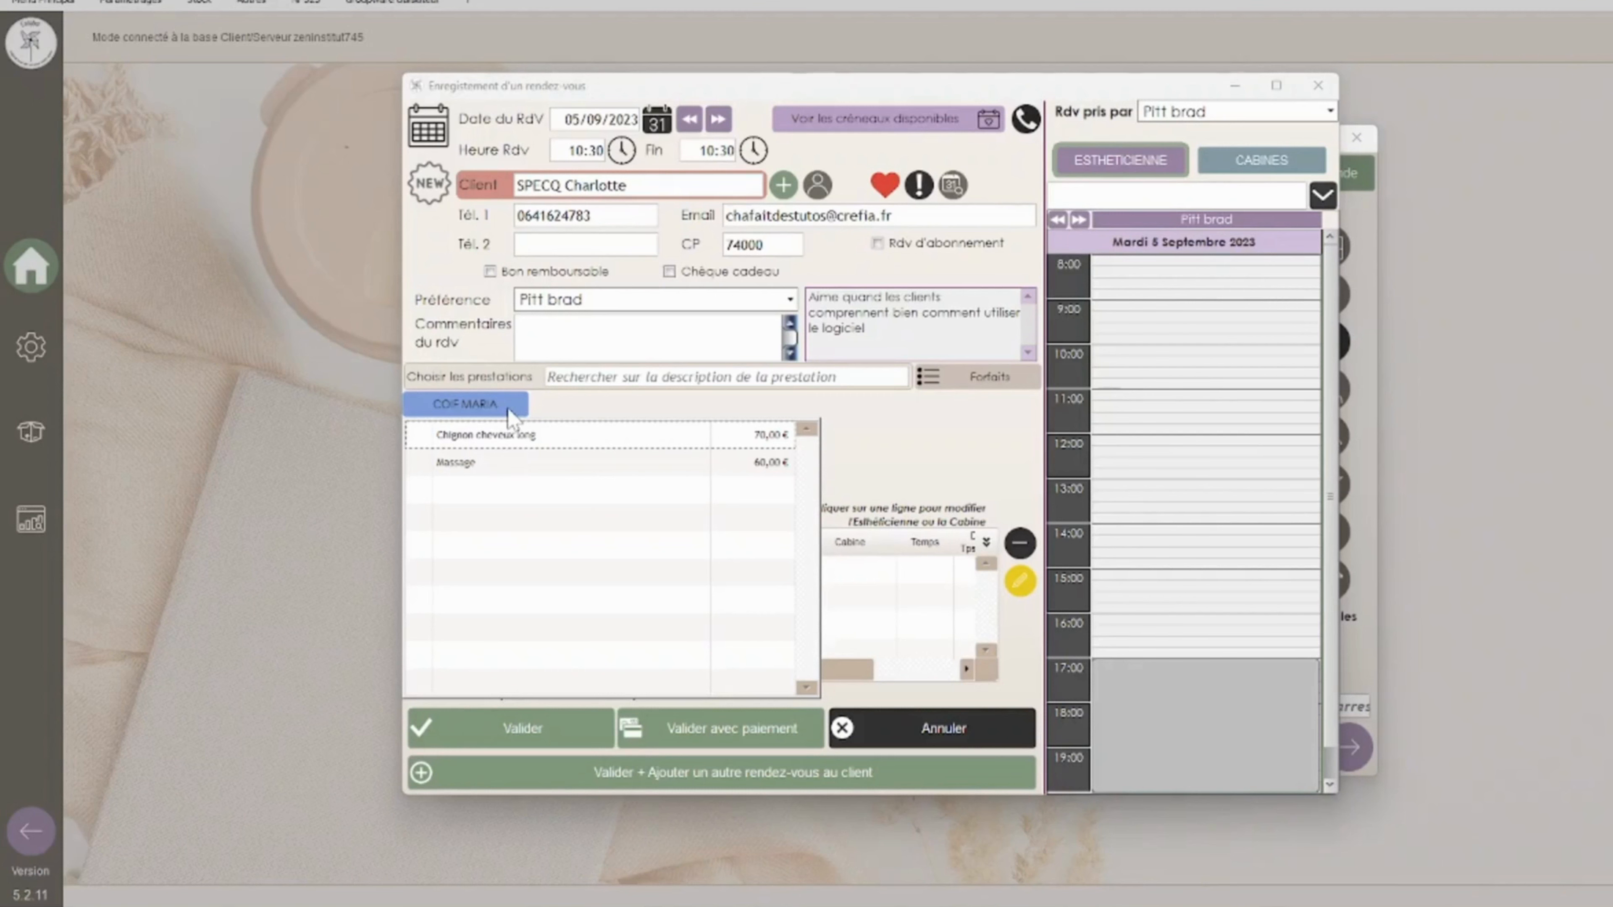
{"action": "left_click", "coordinate": [537, 439]}
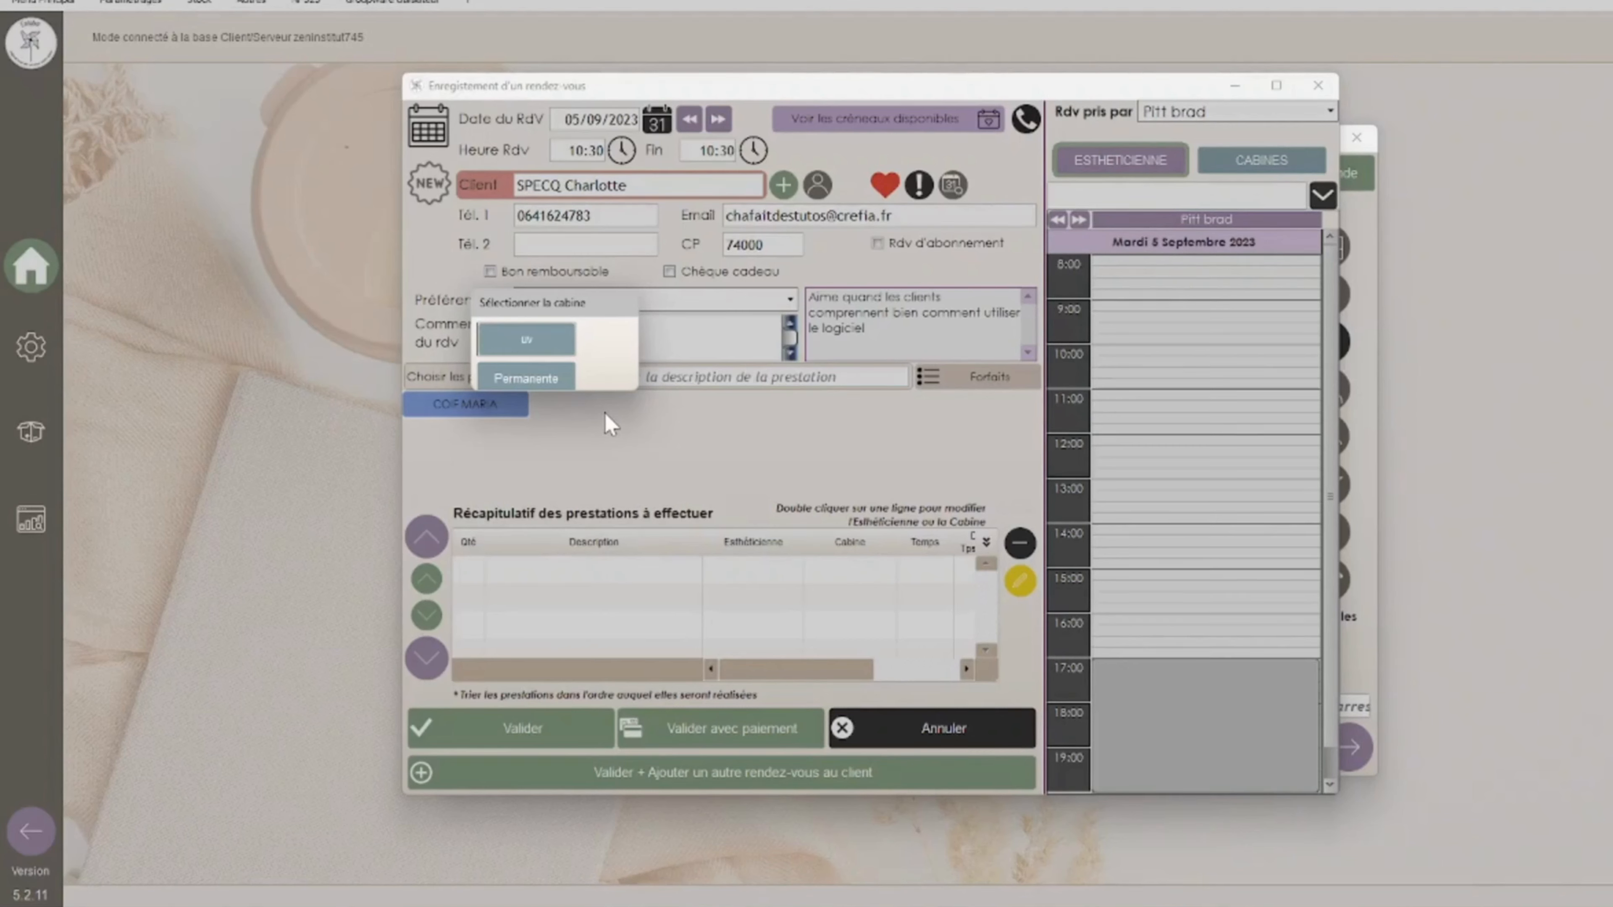
{"action": "left_click", "coordinate": [537, 379]}
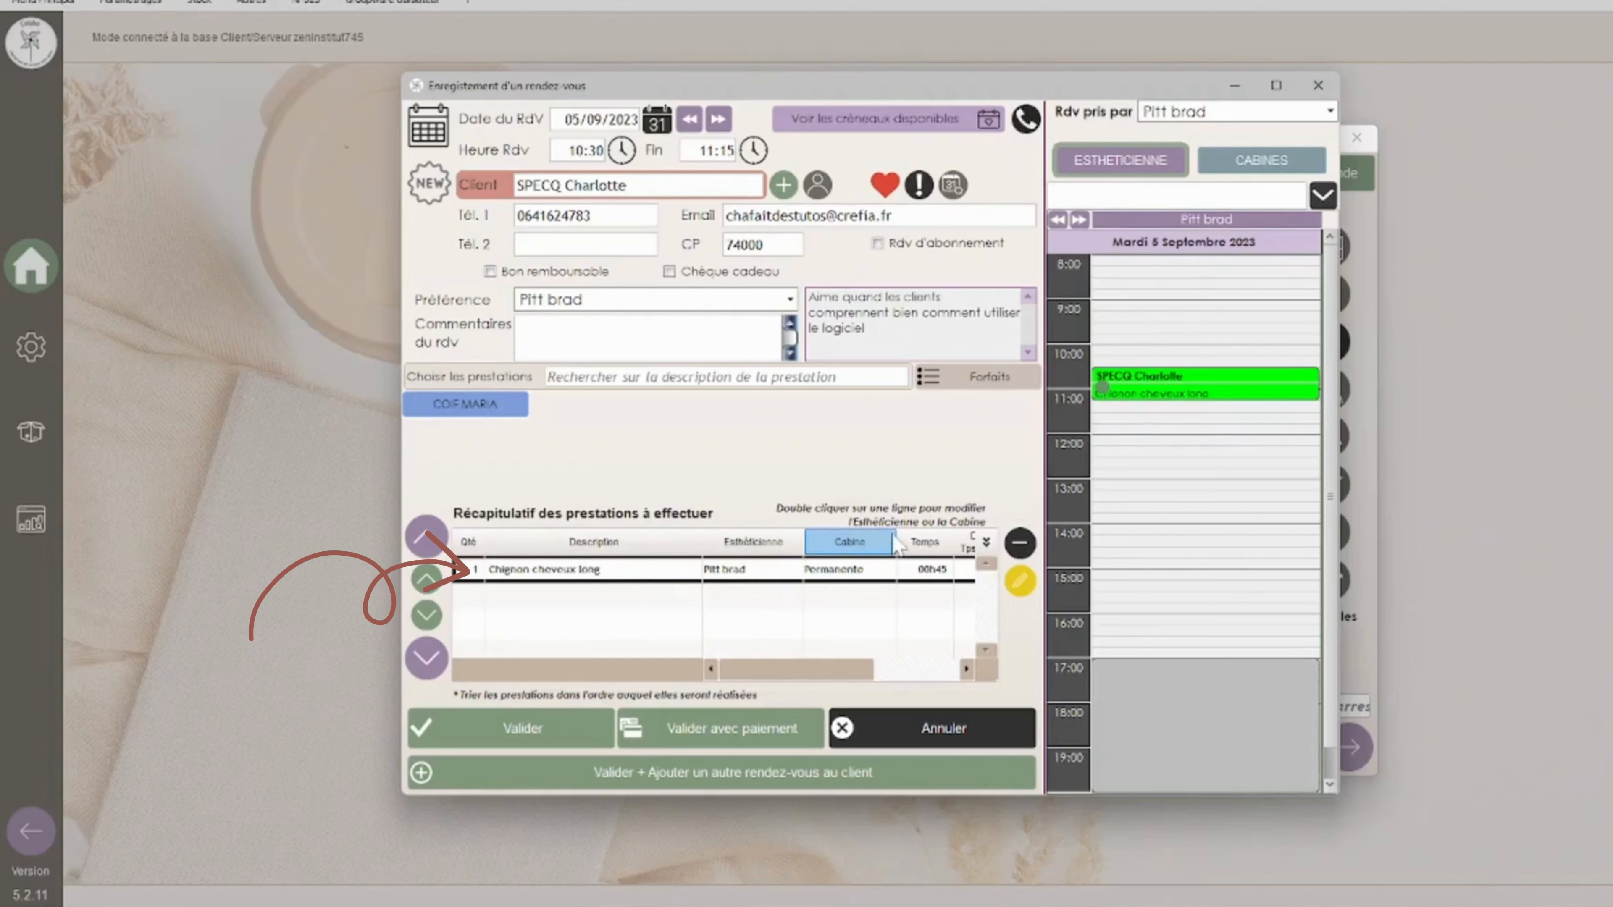
Step: Check the added service's time details and its modification options without changing anything
{"action": "left_click_drag", "start_coordinate": [854, 670], "coordinate": [954, 674]}
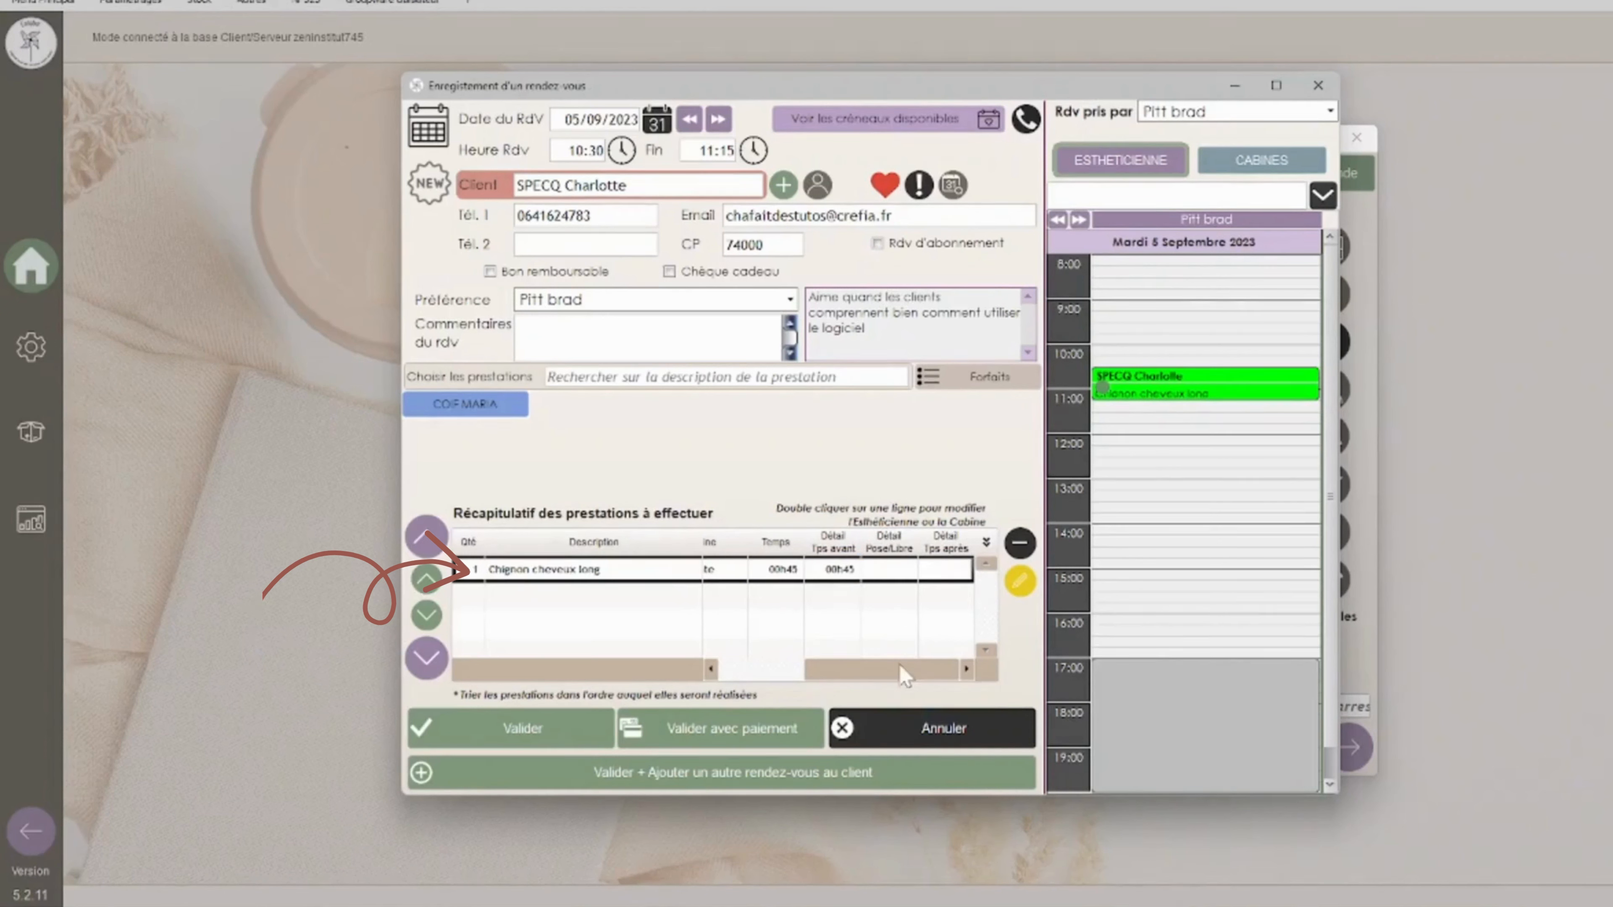
{"action": "left_click_drag", "start_coordinate": [897, 670], "coordinate": [783, 666]}
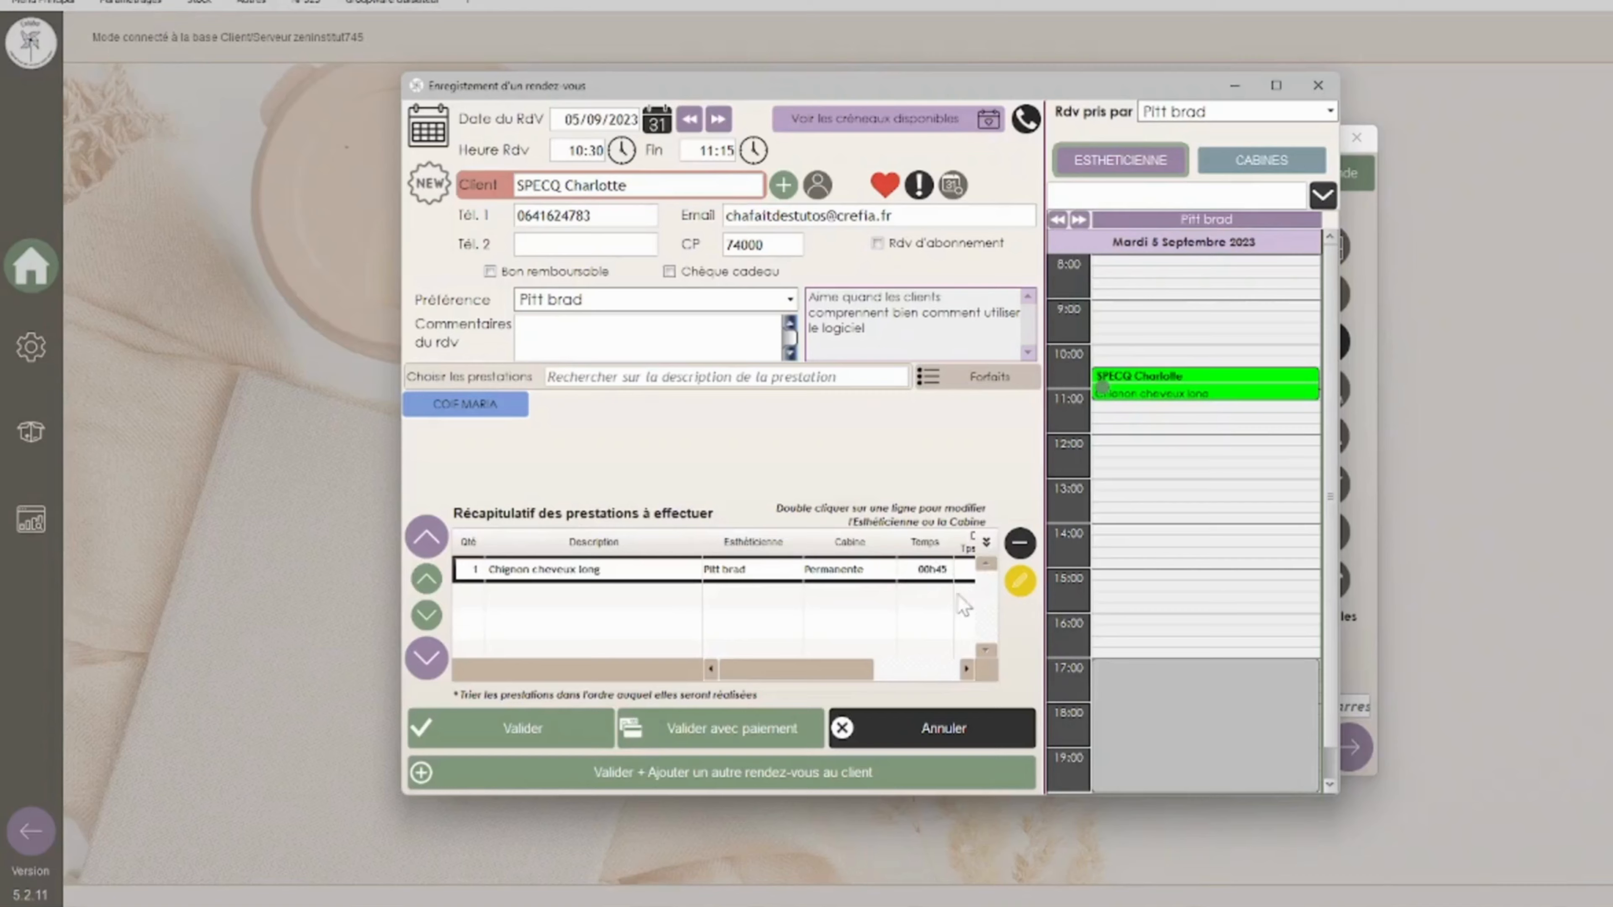
{"action": "left_click", "coordinate": [1019, 584]}
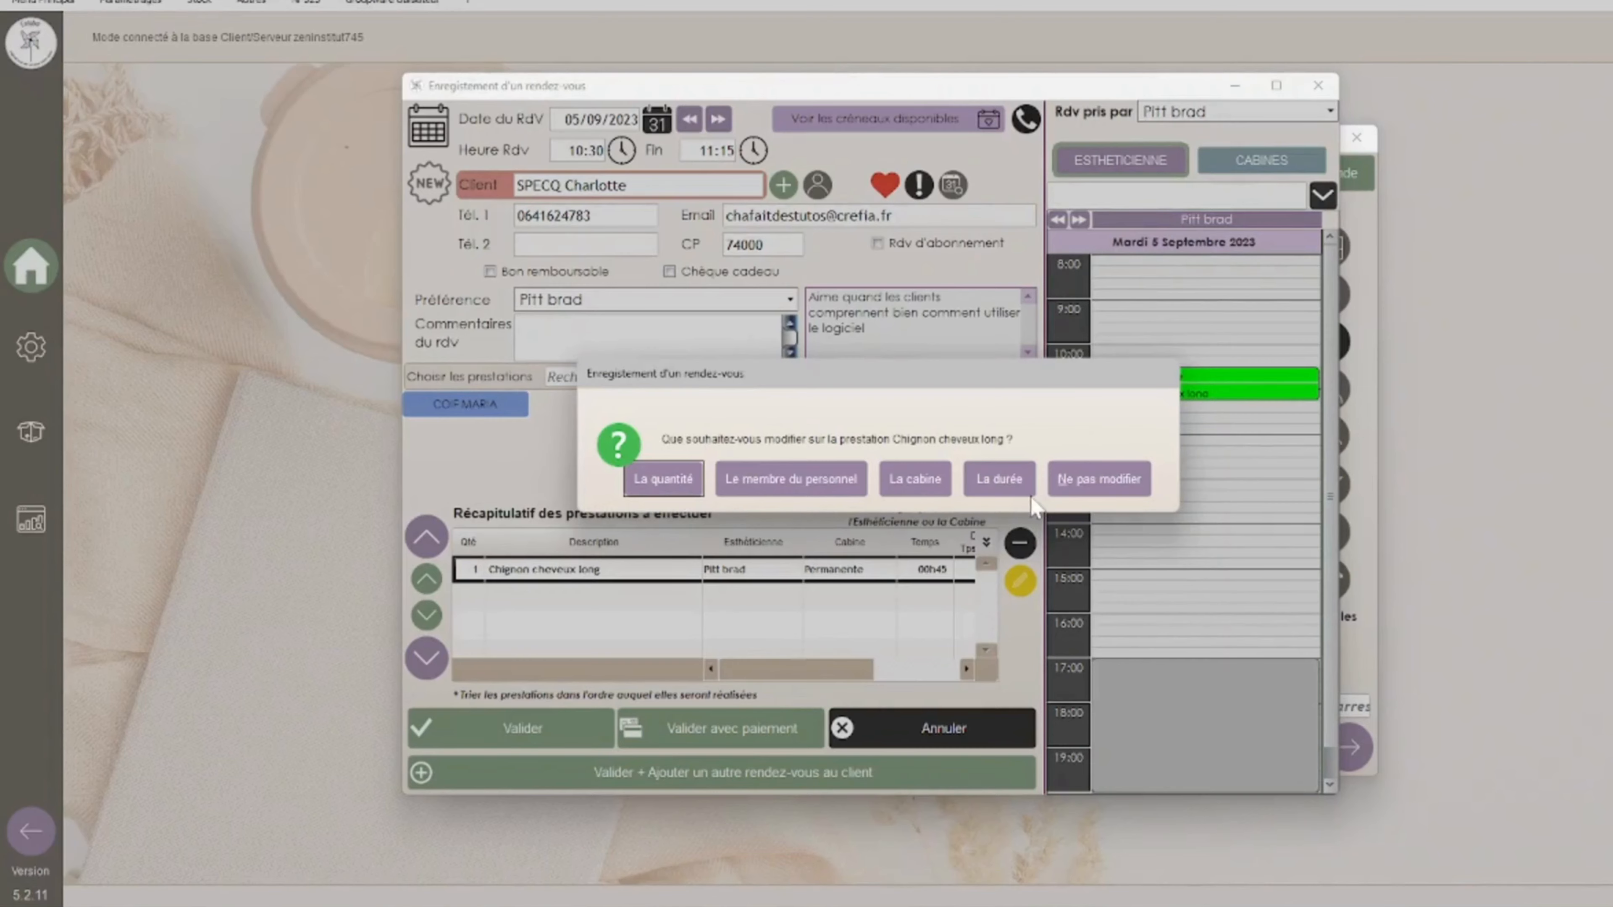
{"action": "left_click", "coordinate": [1094, 486]}
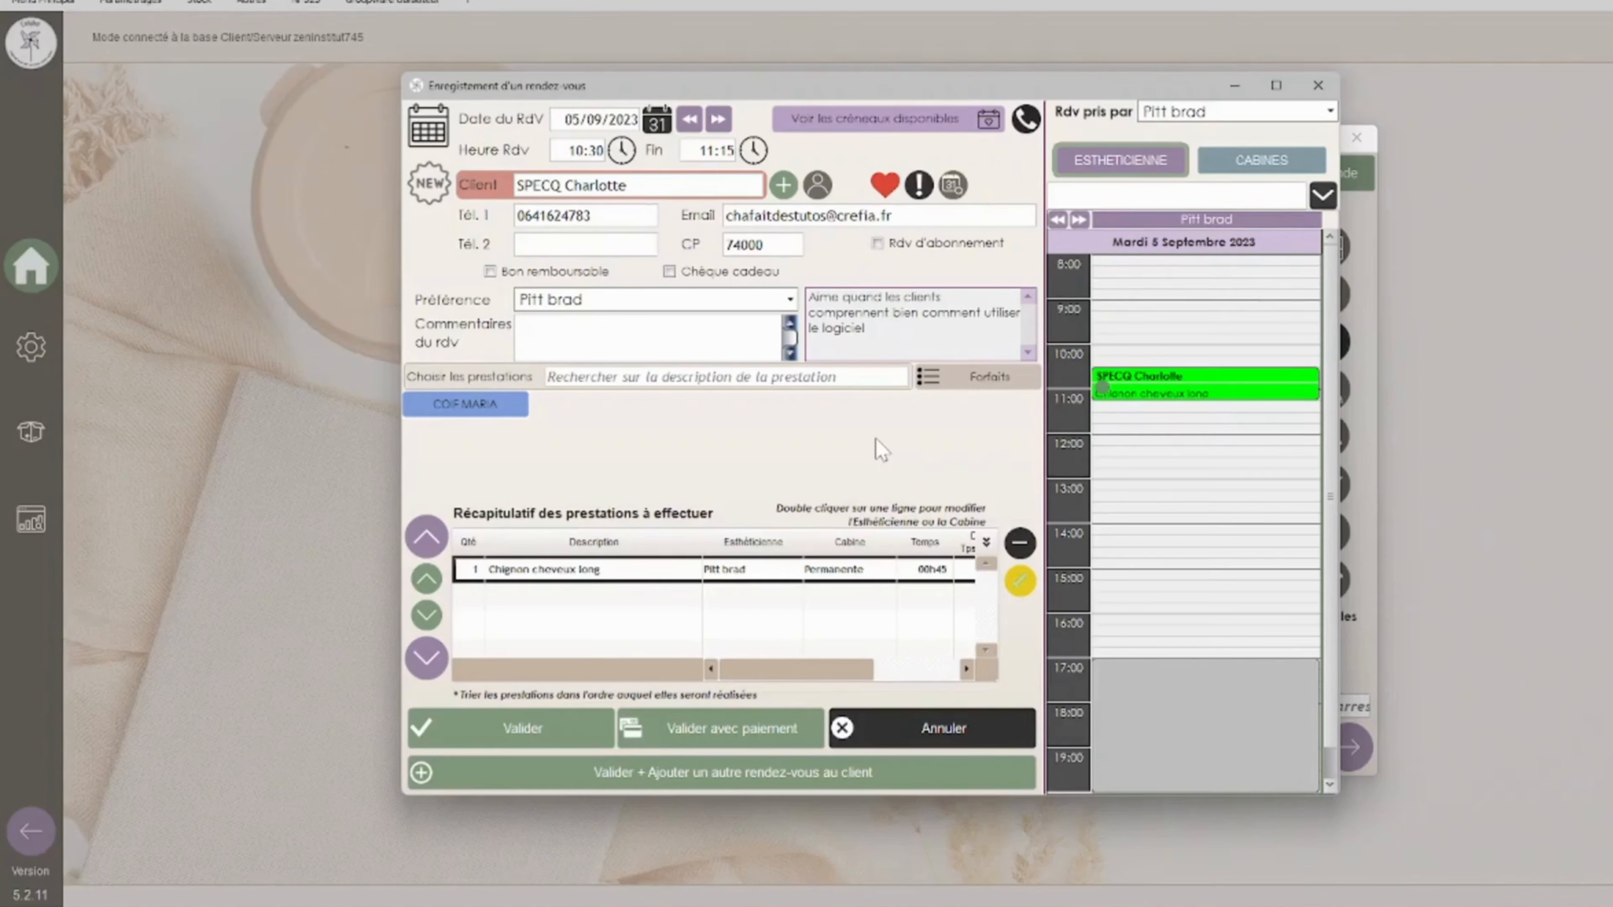
Step: Save the appointment, and reopen it from the planning to check and validate it again
{"action": "left_click", "coordinate": [570, 734]}
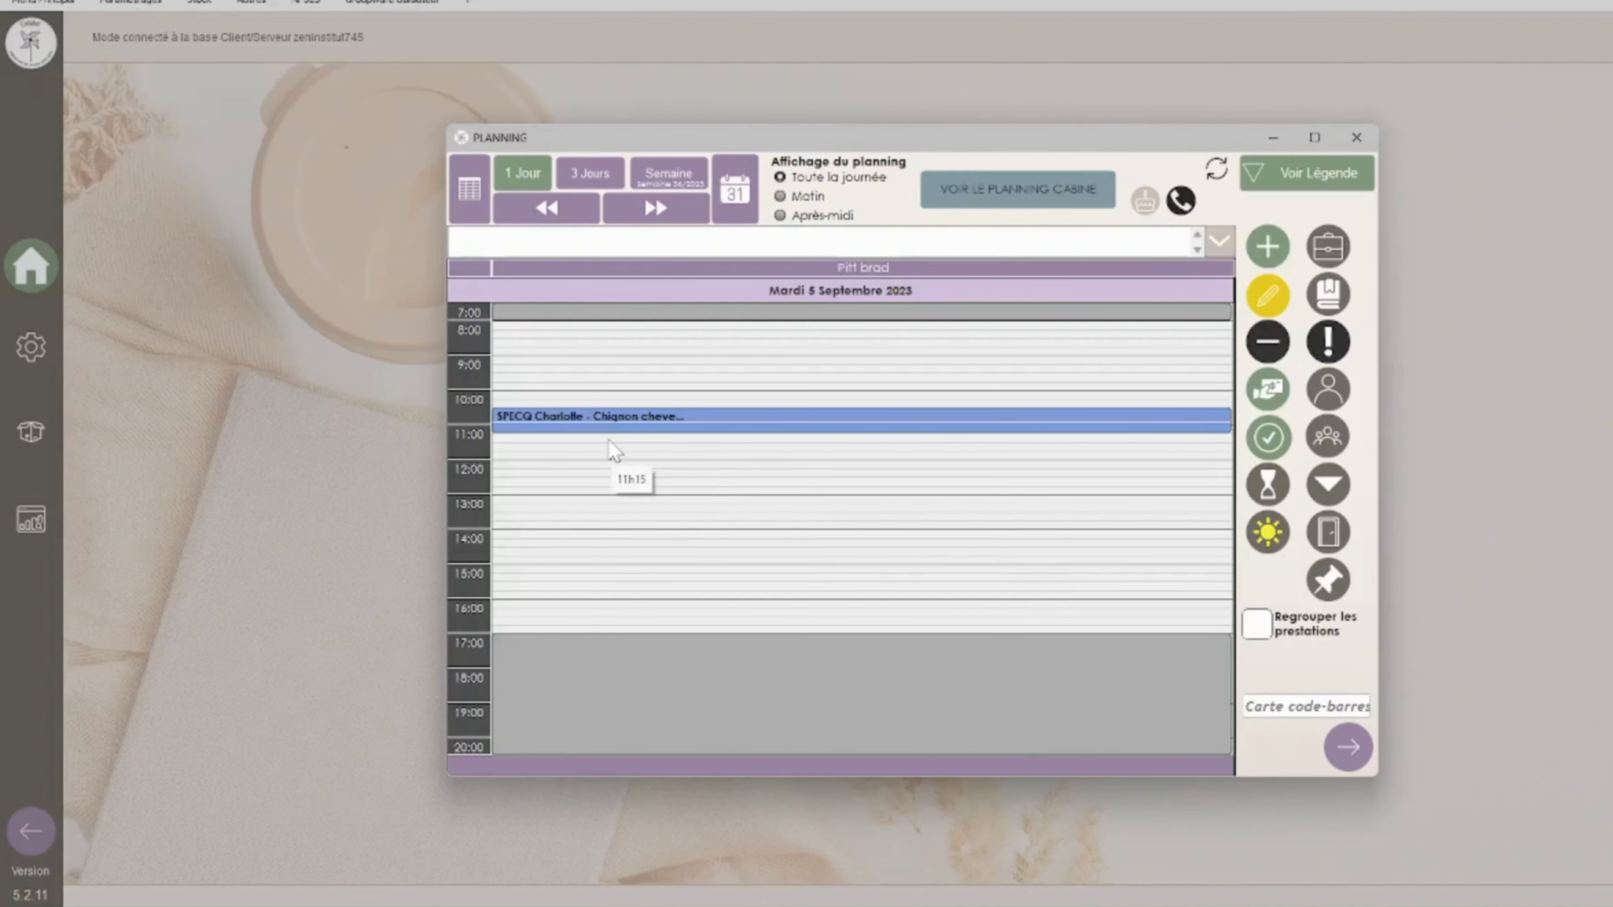
{"action": "mouse_move", "coordinate": [692, 423]}
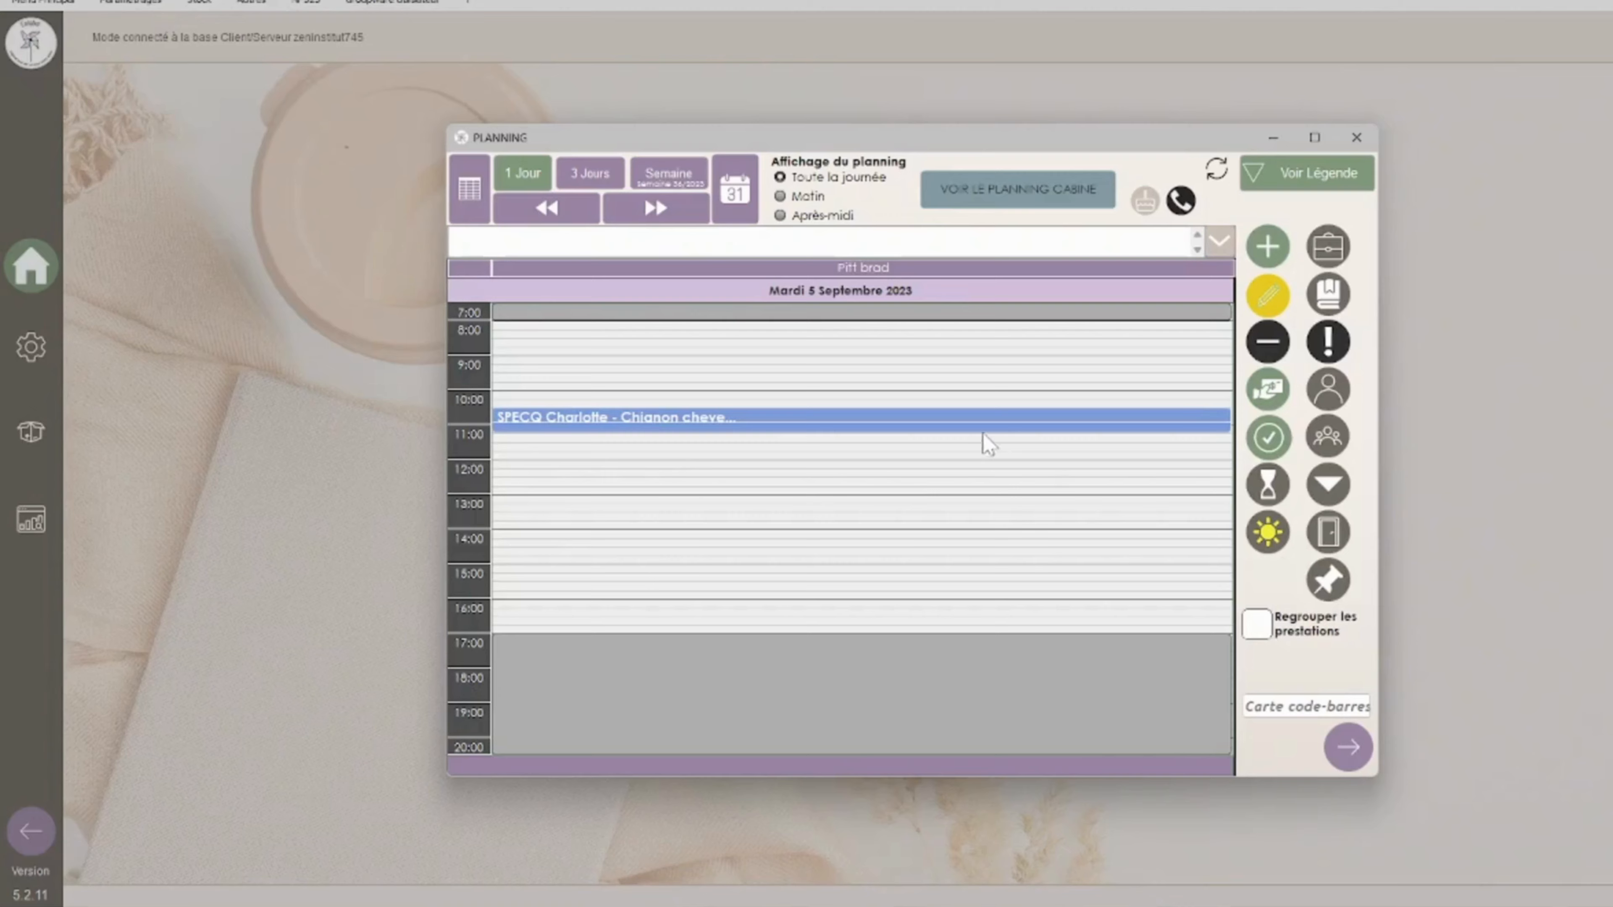
{"action": "left_click", "coordinate": [1265, 298]}
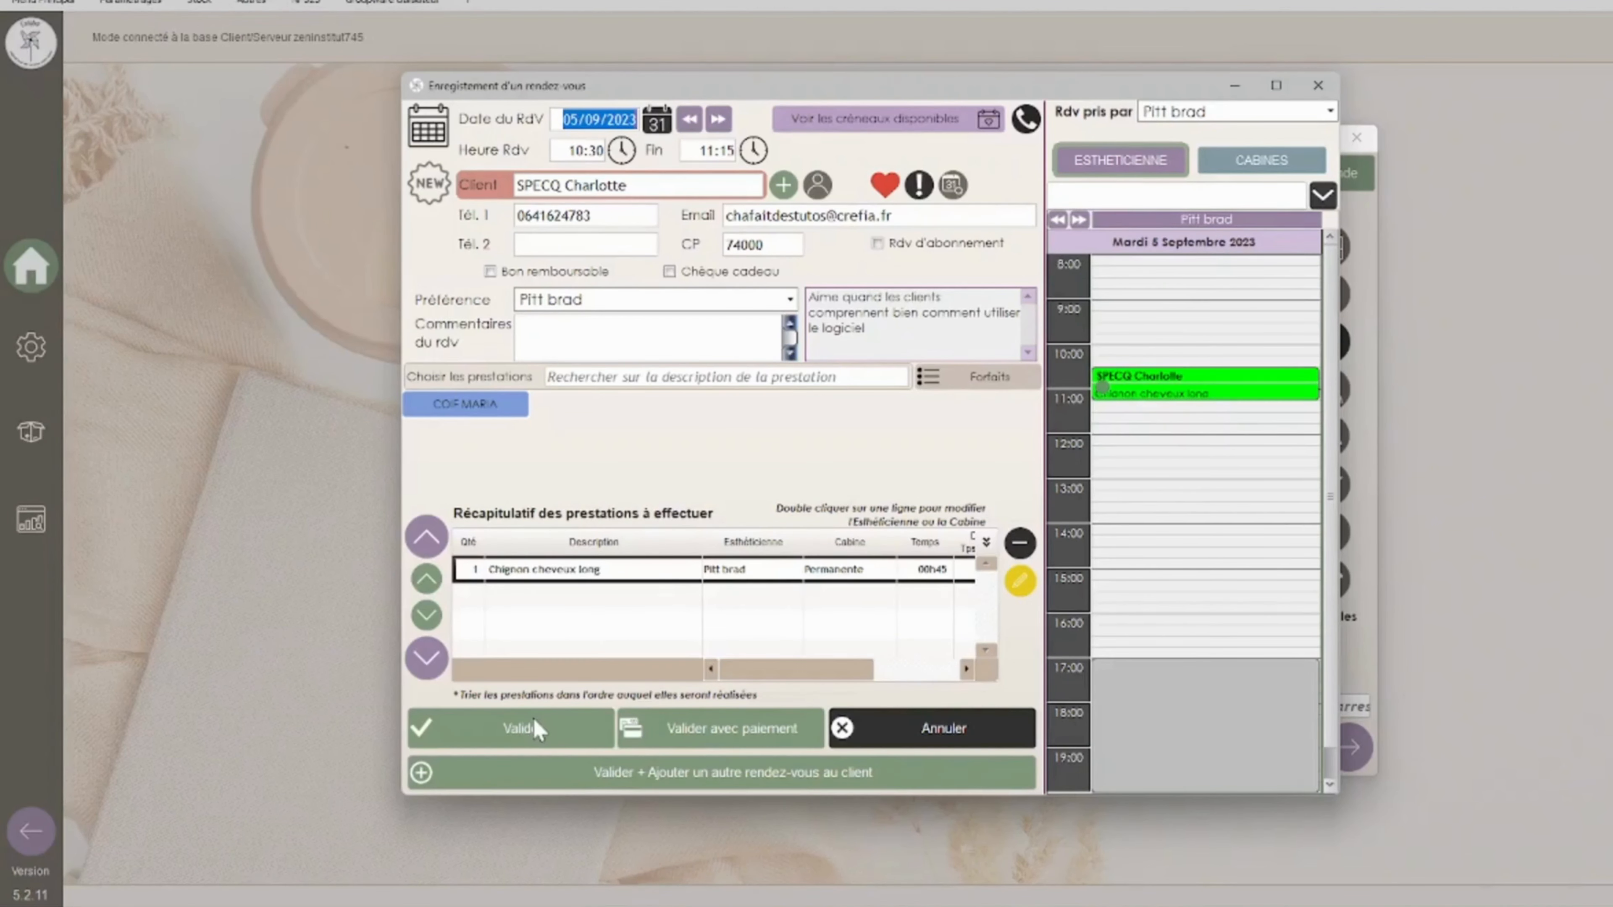
{"action": "left_click", "coordinate": [520, 728]}
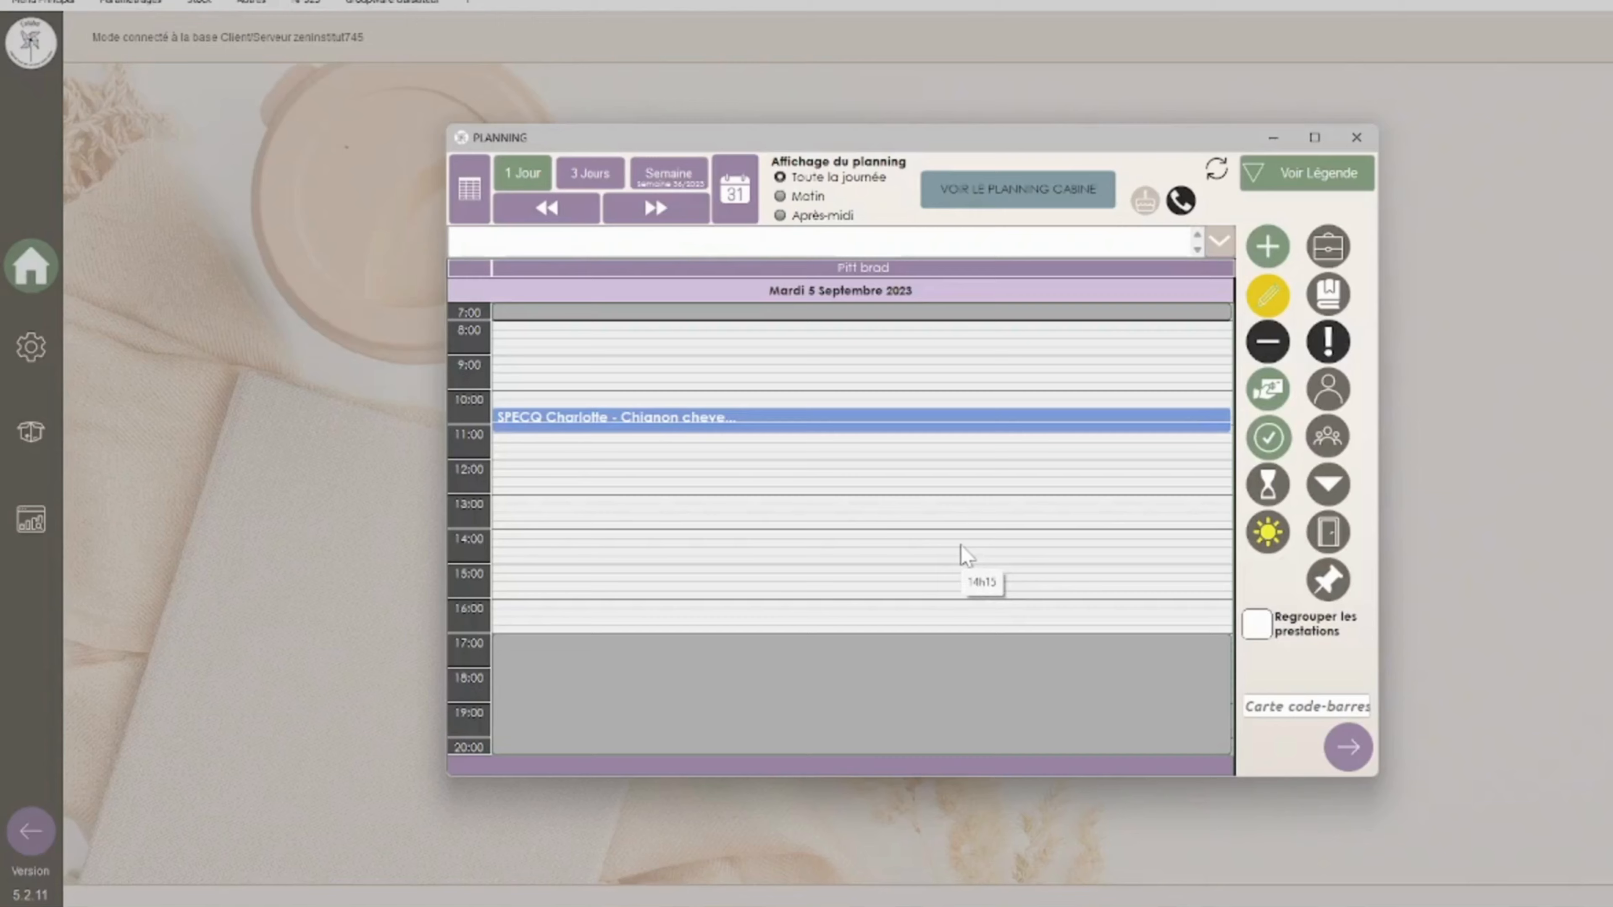
Step: Cash out this single appointment as a new ticket and dismiss the help message
{"action": "mouse_move", "coordinate": [967, 434]}
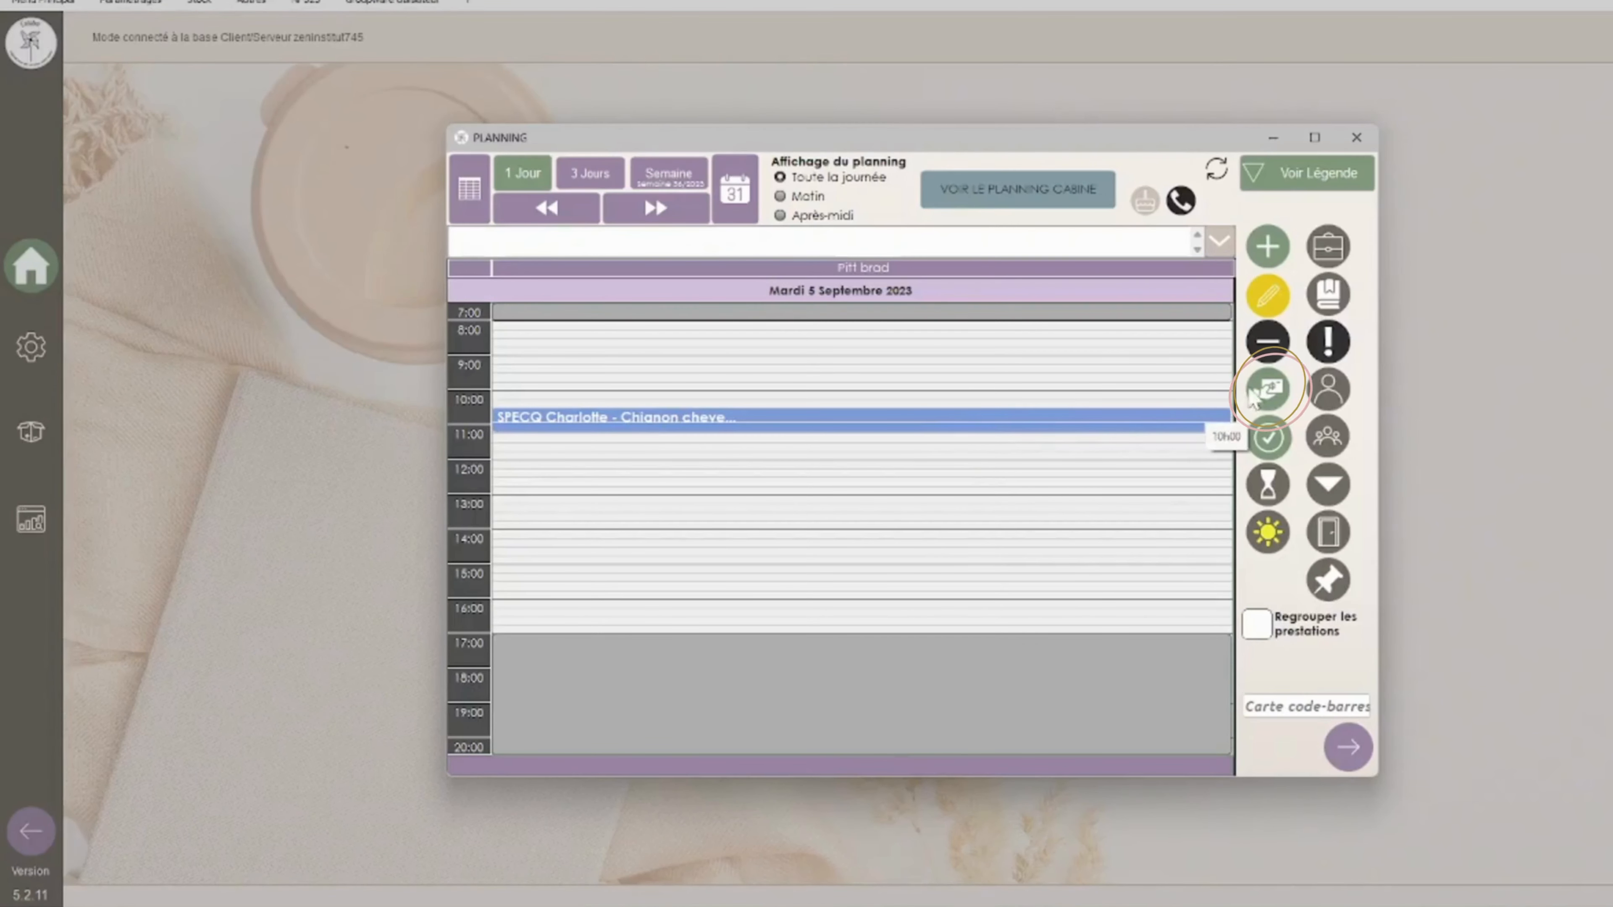
{"action": "left_click", "coordinate": [1267, 391]}
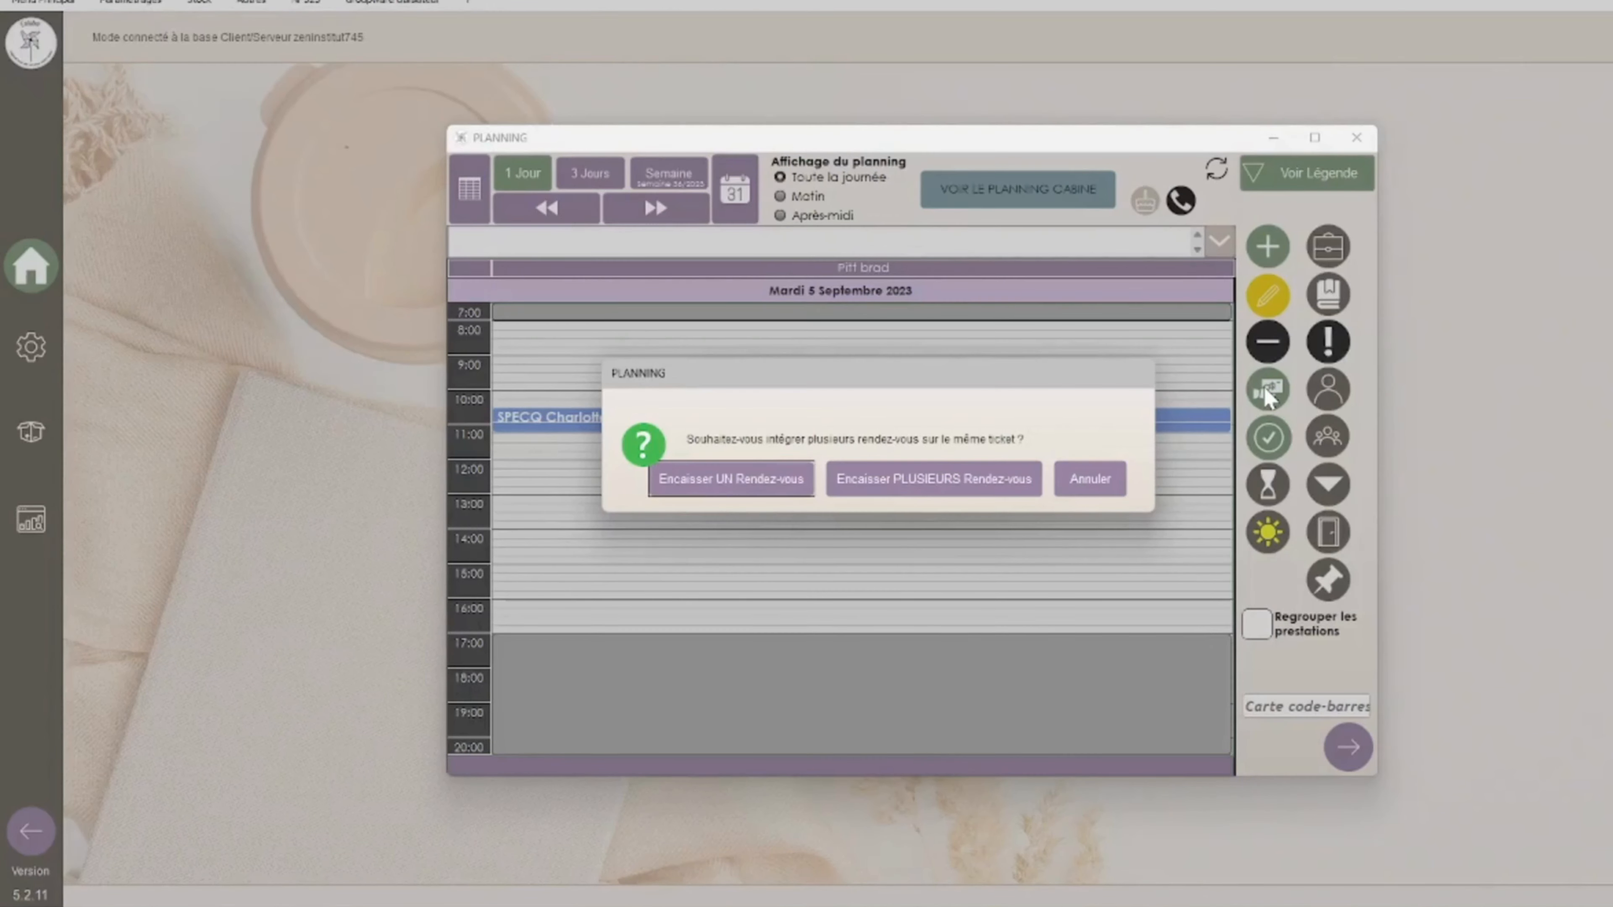
{"action": "left_click", "coordinate": [747, 491]}
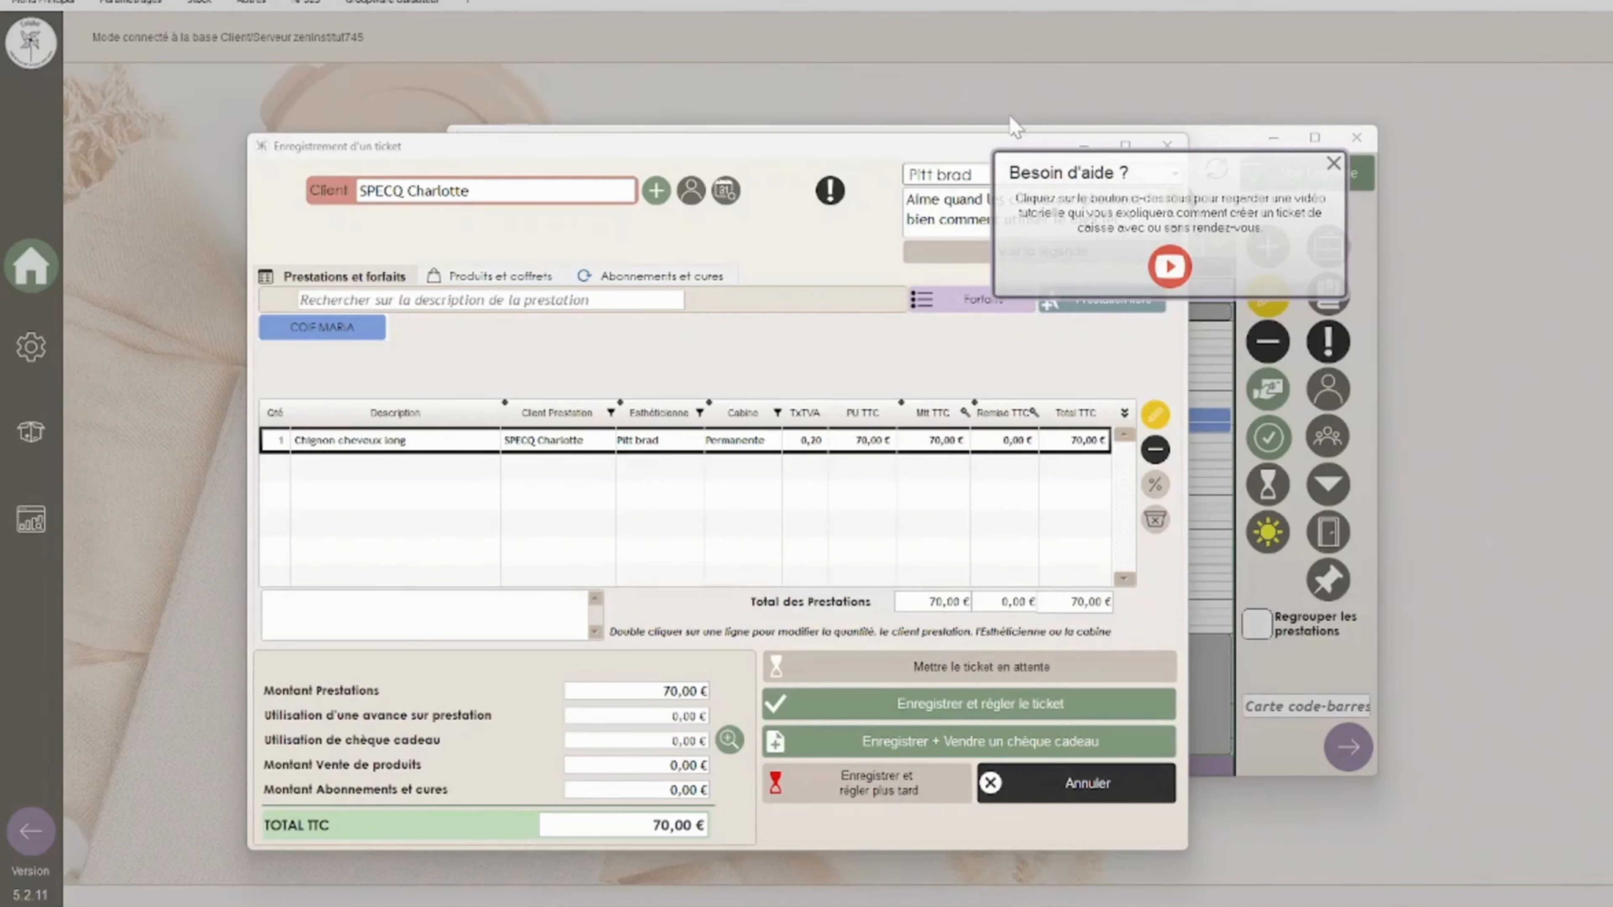
{"action": "left_click", "coordinate": [1335, 164]}
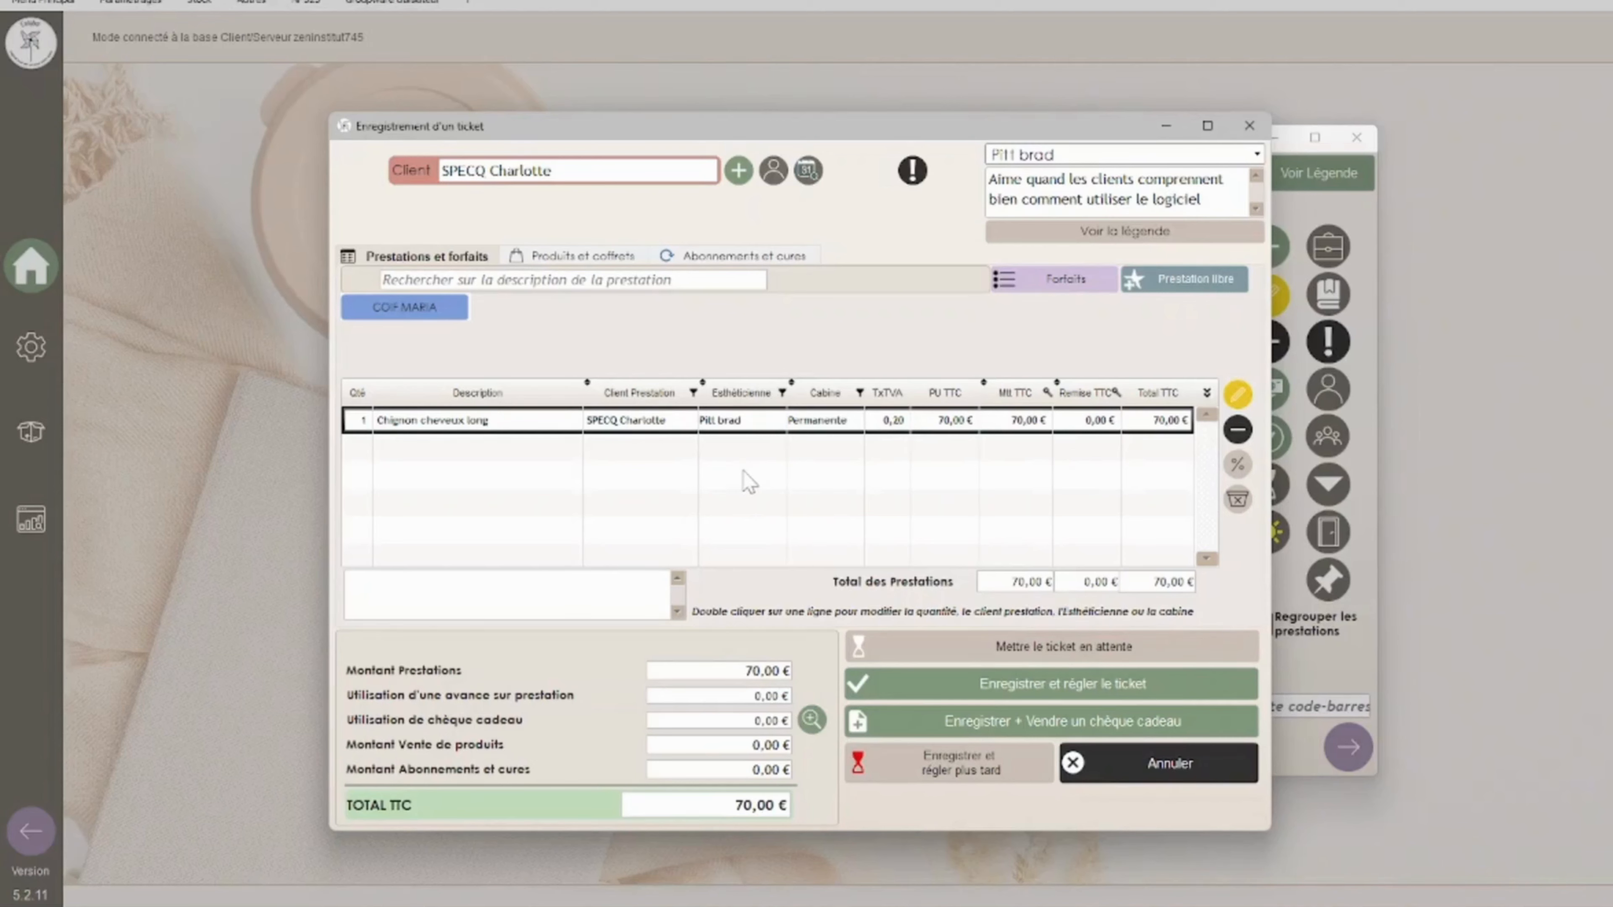
Step: Add the "Massage" service and the product "Shampoing violet ROSE" to the ticket
{"action": "left_click", "coordinate": [449, 312]}
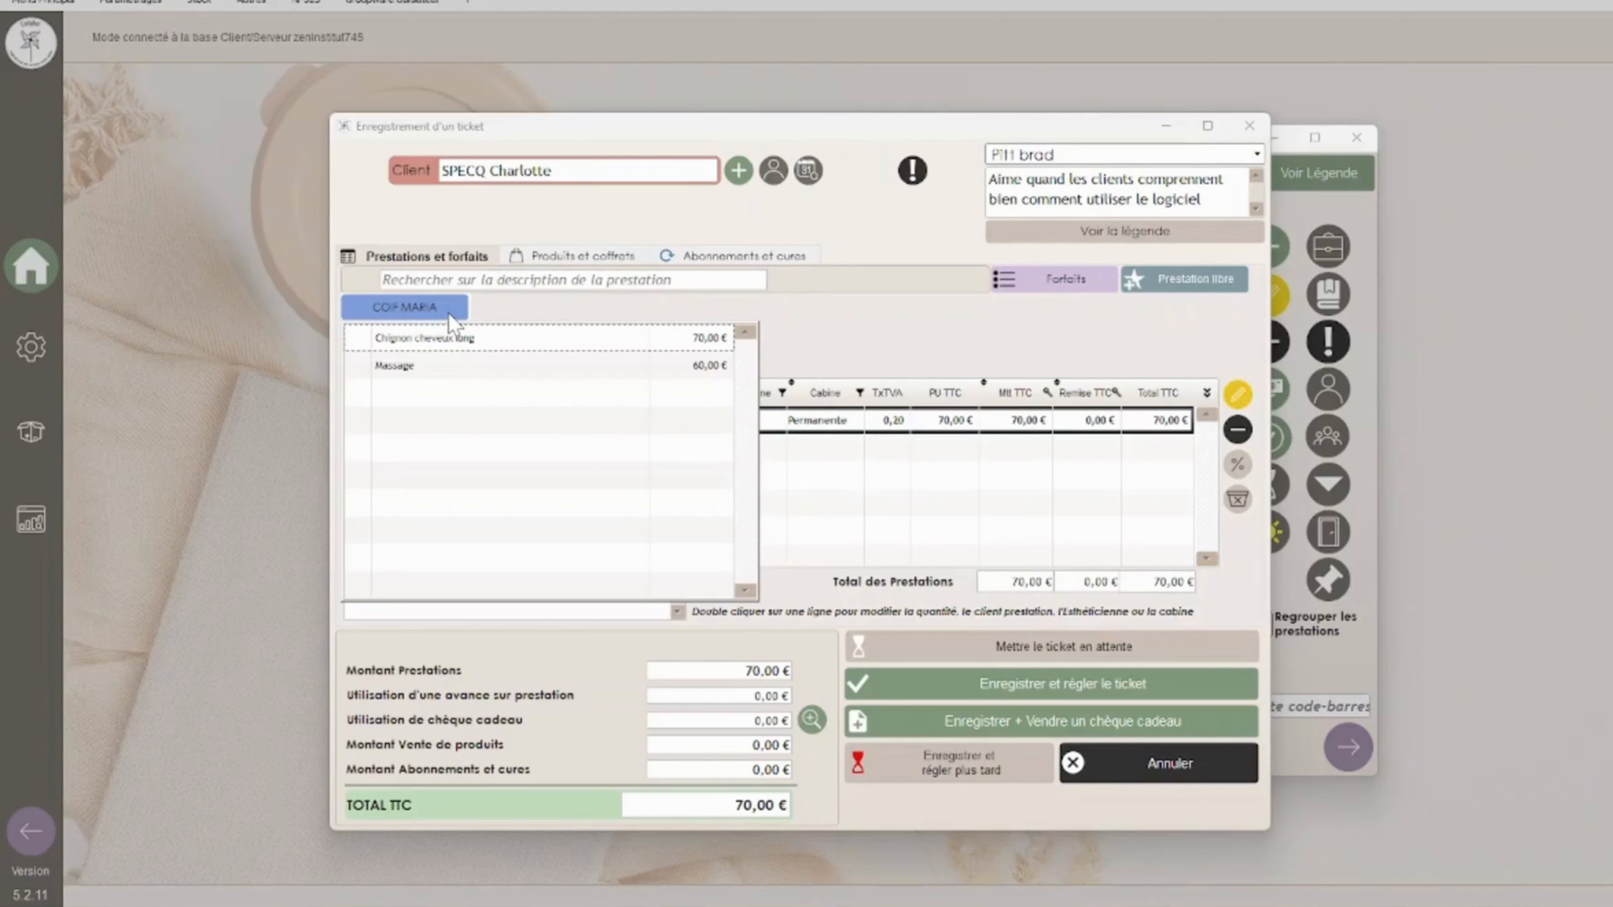
{"action": "left_click", "coordinate": [440, 356]}
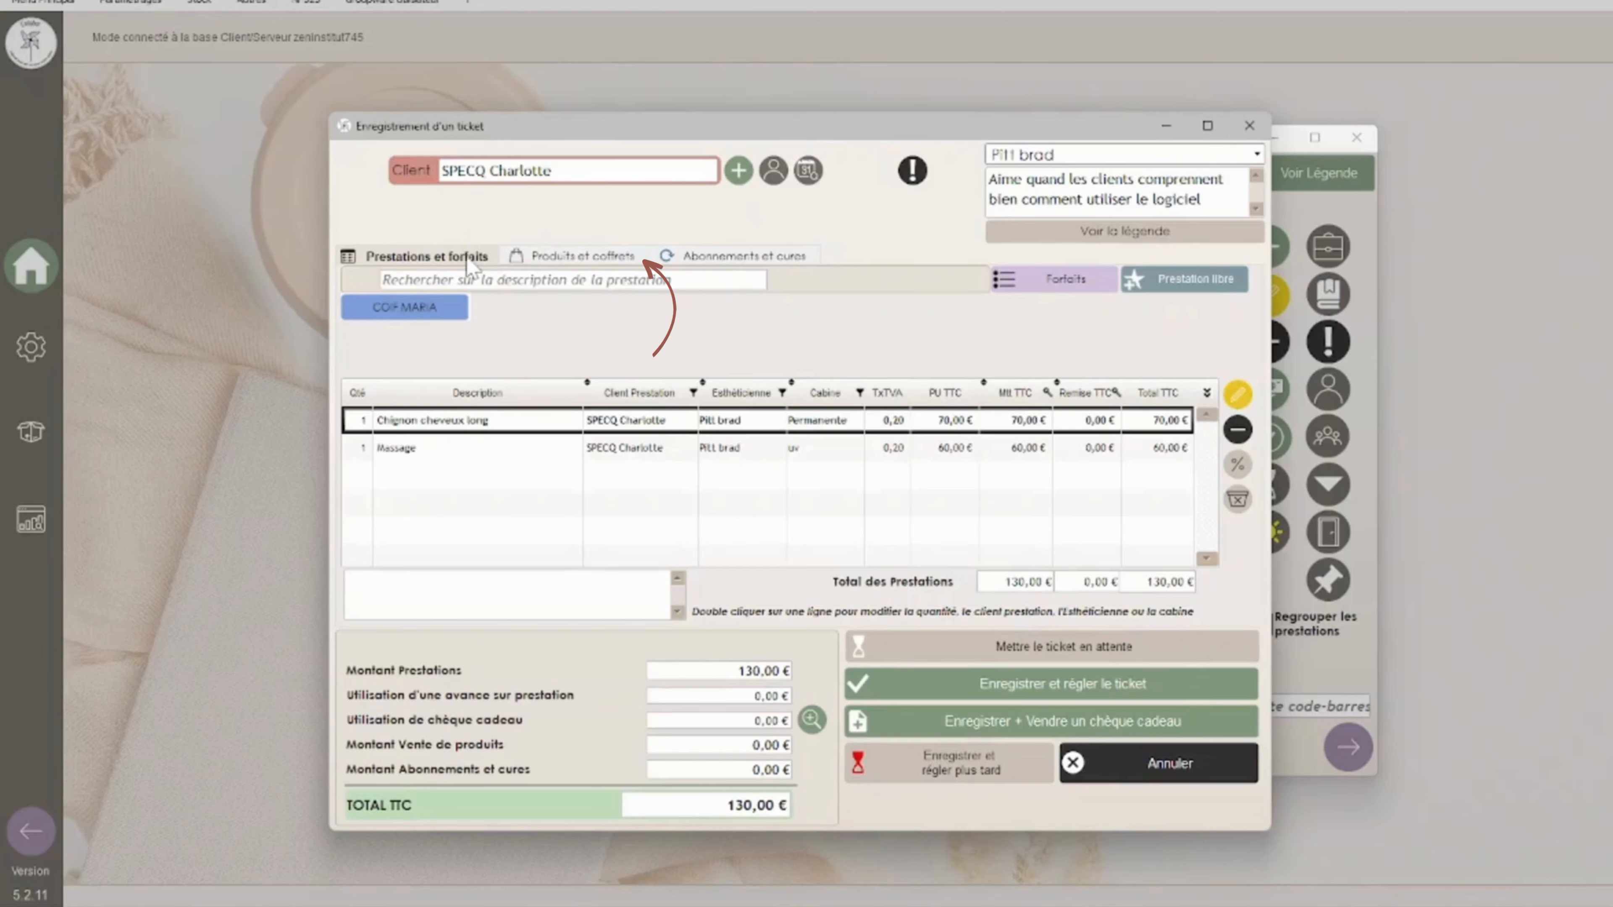
{"action": "left_click", "coordinate": [582, 257]}
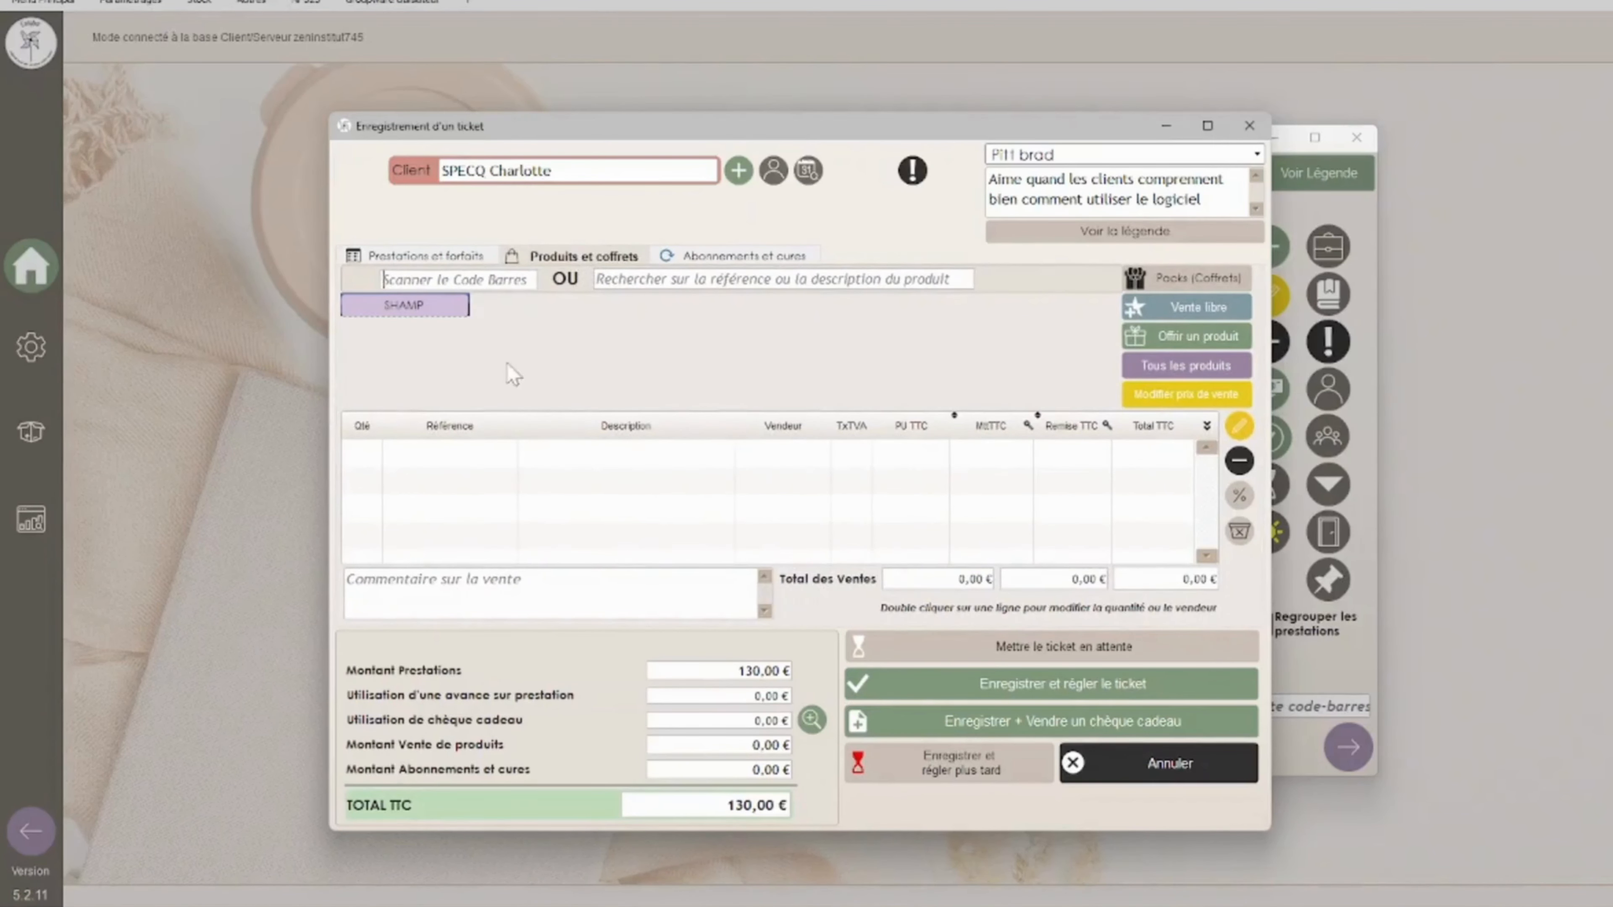
{"action": "left_click", "coordinate": [438, 320]}
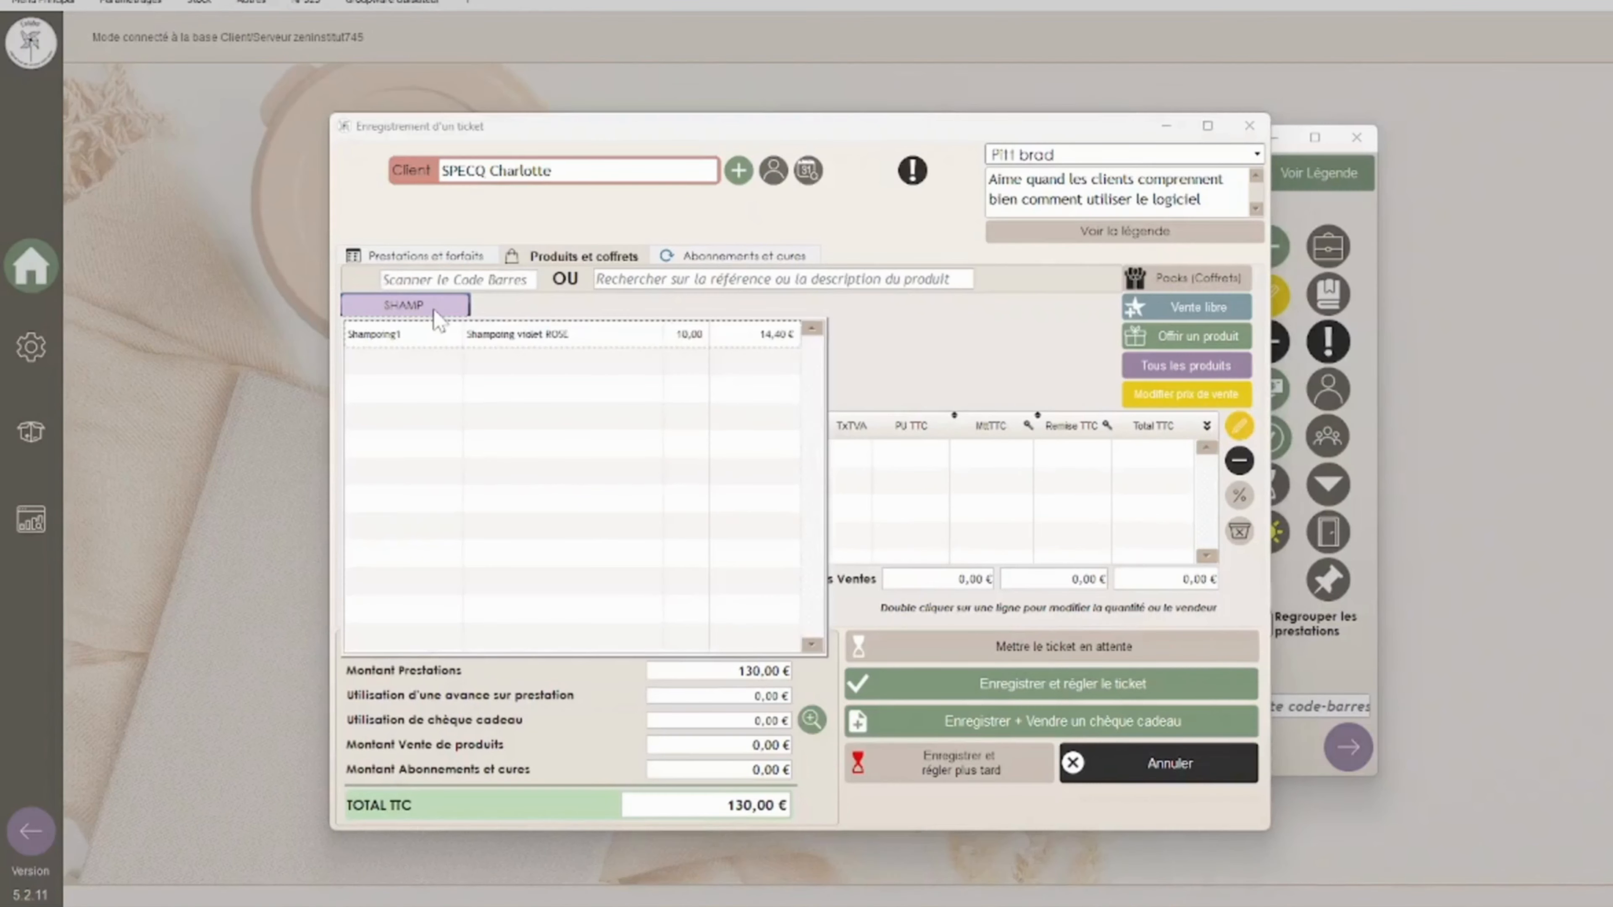
{"action": "left_click", "coordinate": [439, 335]}
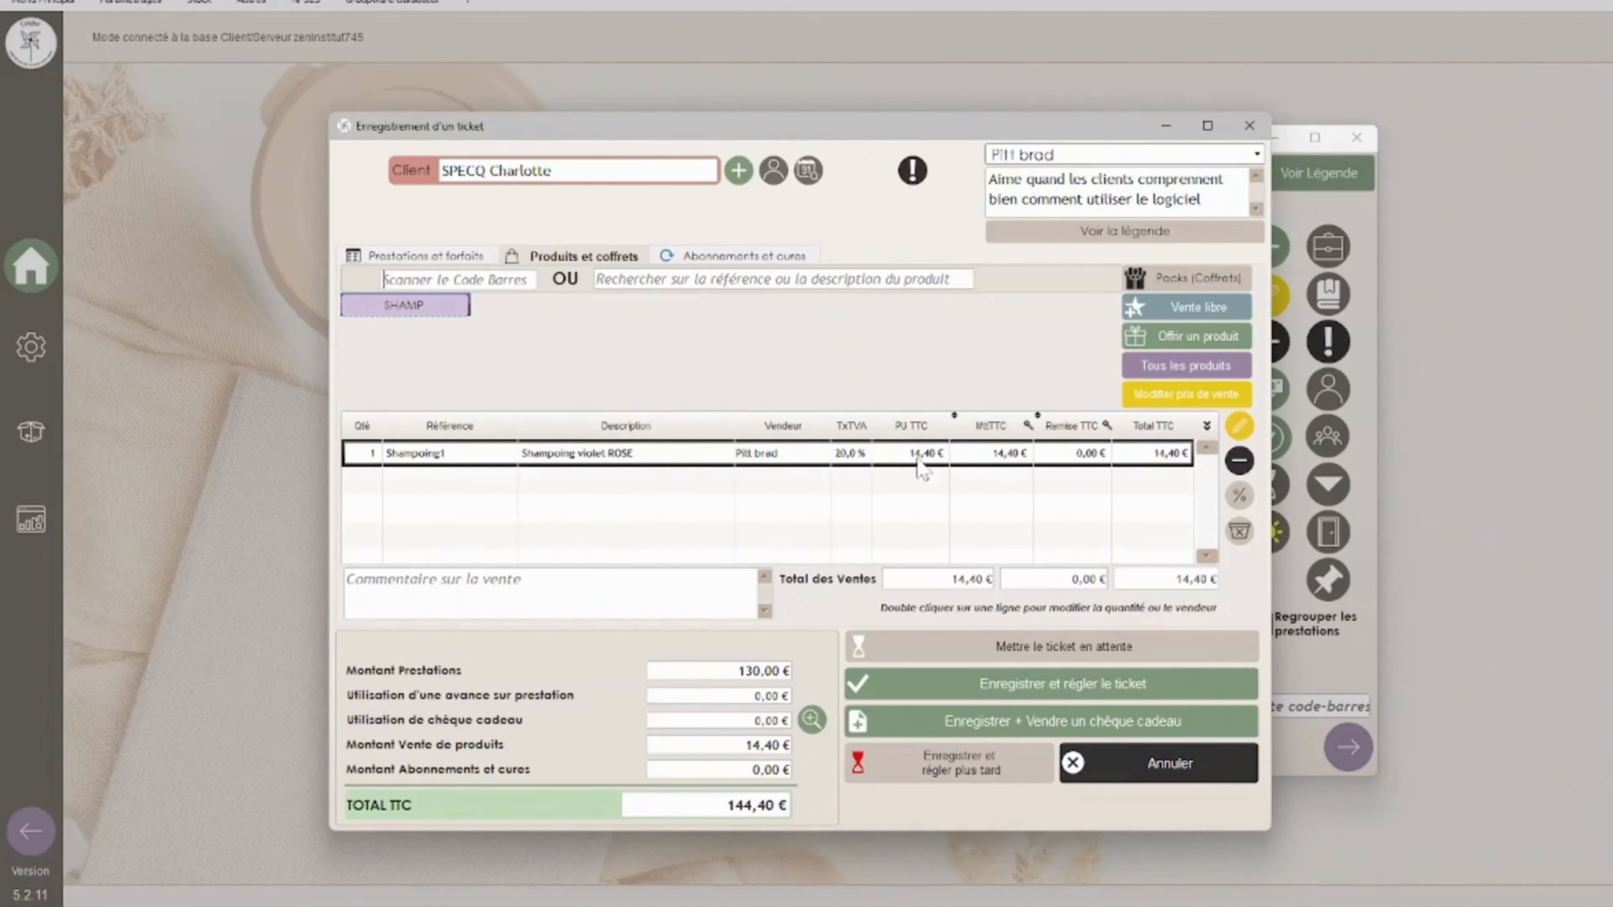
Step: Review the ticket's services, subscriptions and treatment packs, and products, including the options for adding free-form items
{"action": "left_click", "coordinate": [469, 260]}
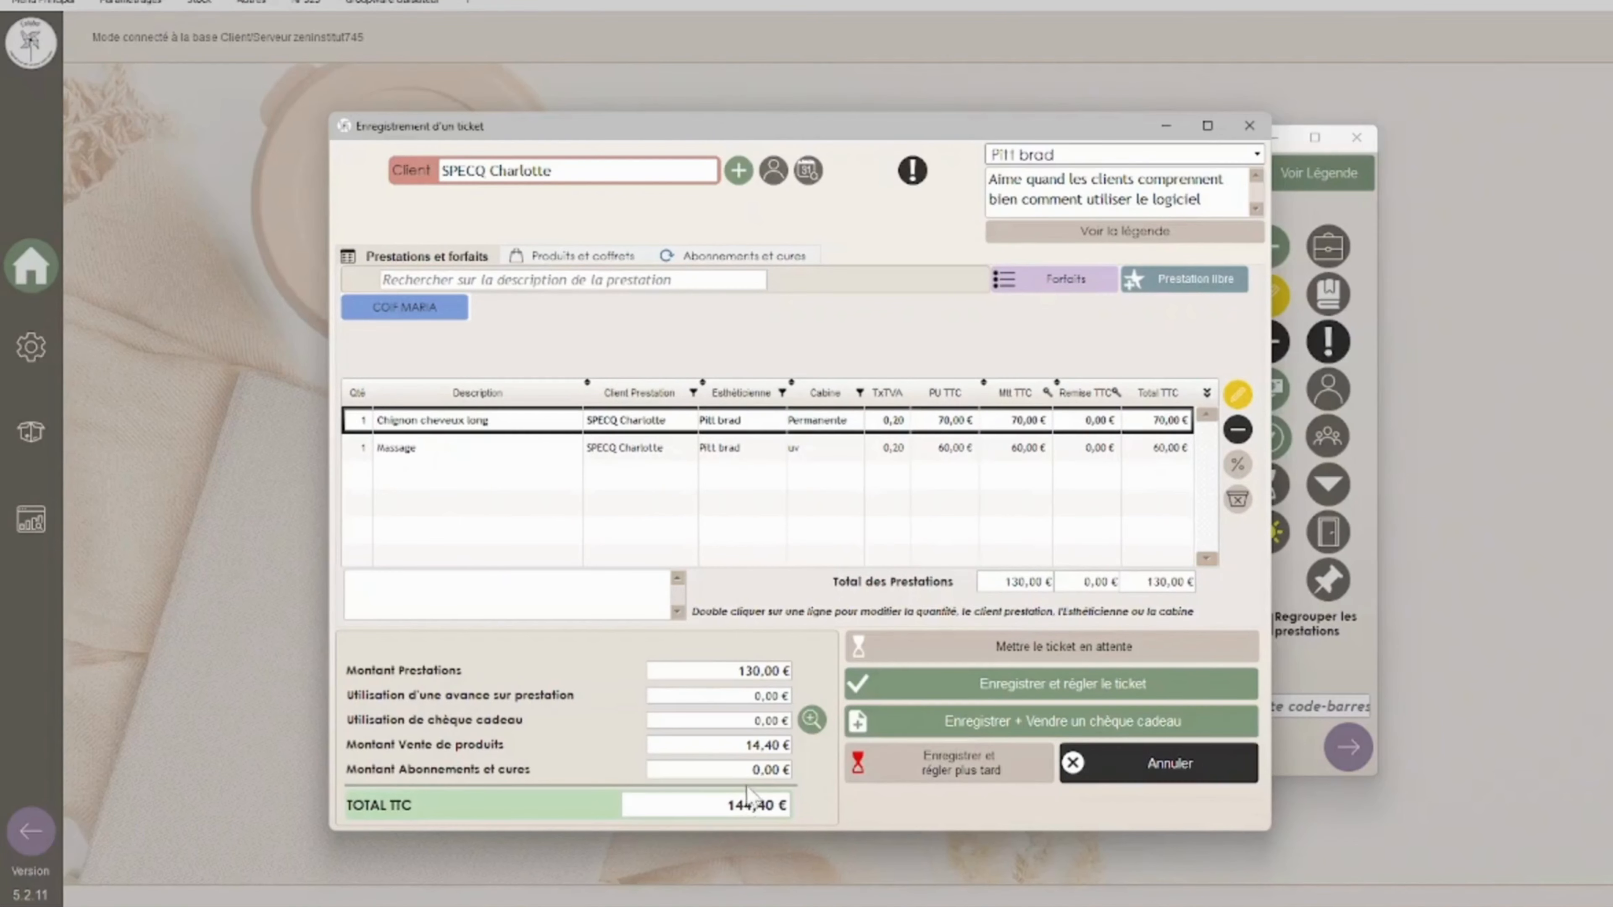
{"action": "left_click", "coordinate": [730, 261]}
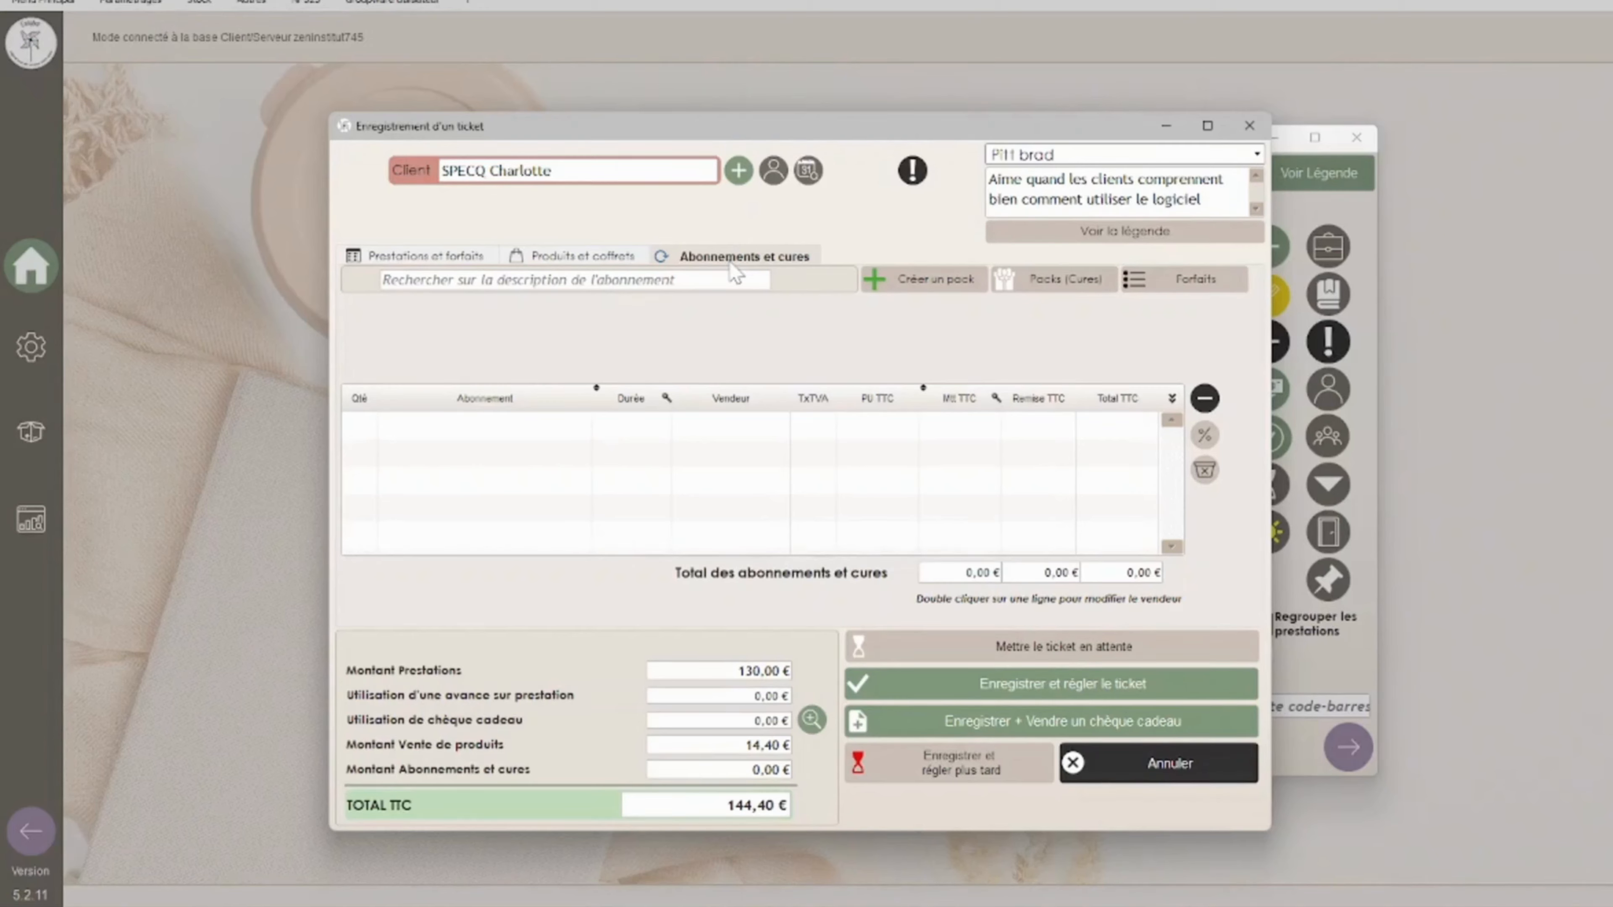
{"action": "left_click", "coordinate": [452, 258]}
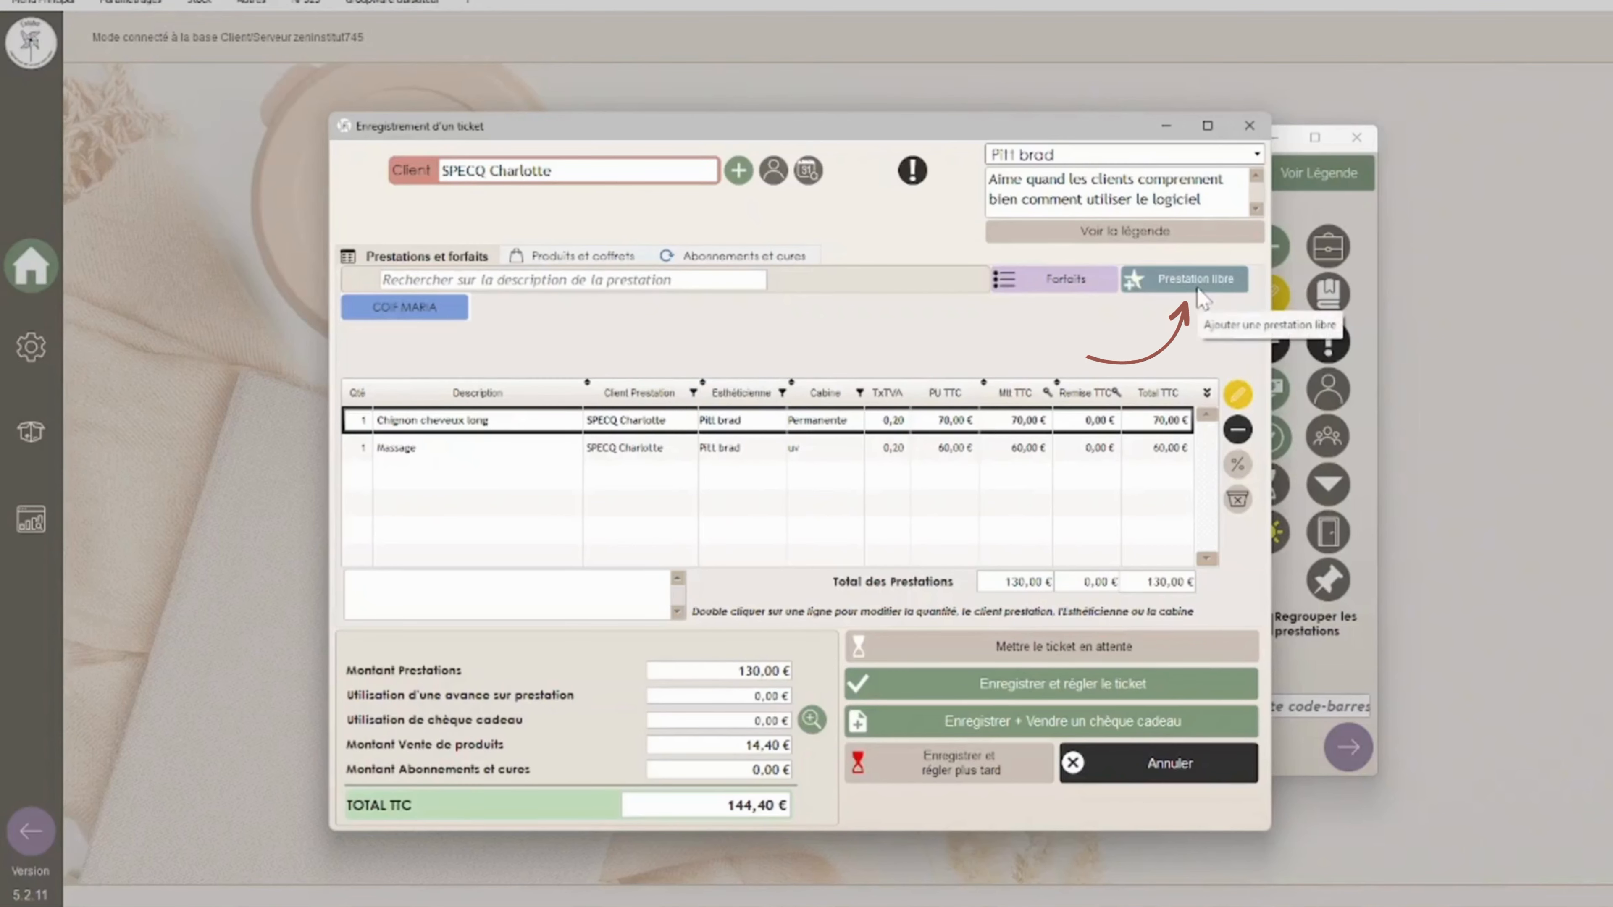
{"action": "left_click", "coordinate": [590, 257]}
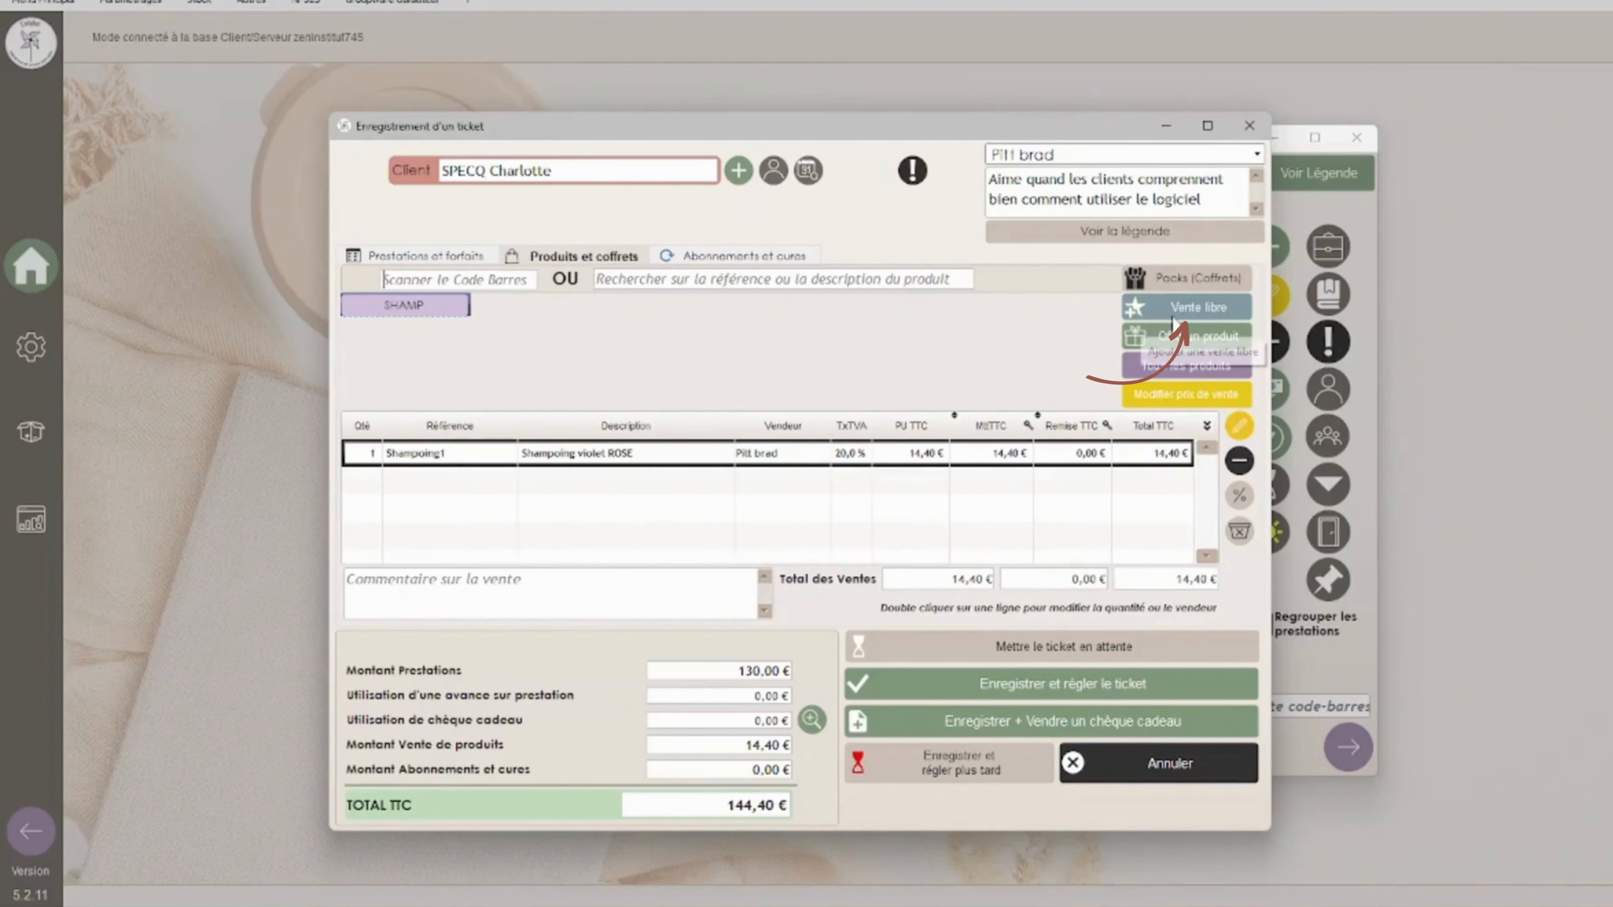
Step: Add a free-form service described as "Supplément cheveux très longs" with a tax-inclusive amount of 10 € to the ticket
{"action": "left_click", "coordinate": [452, 262]}
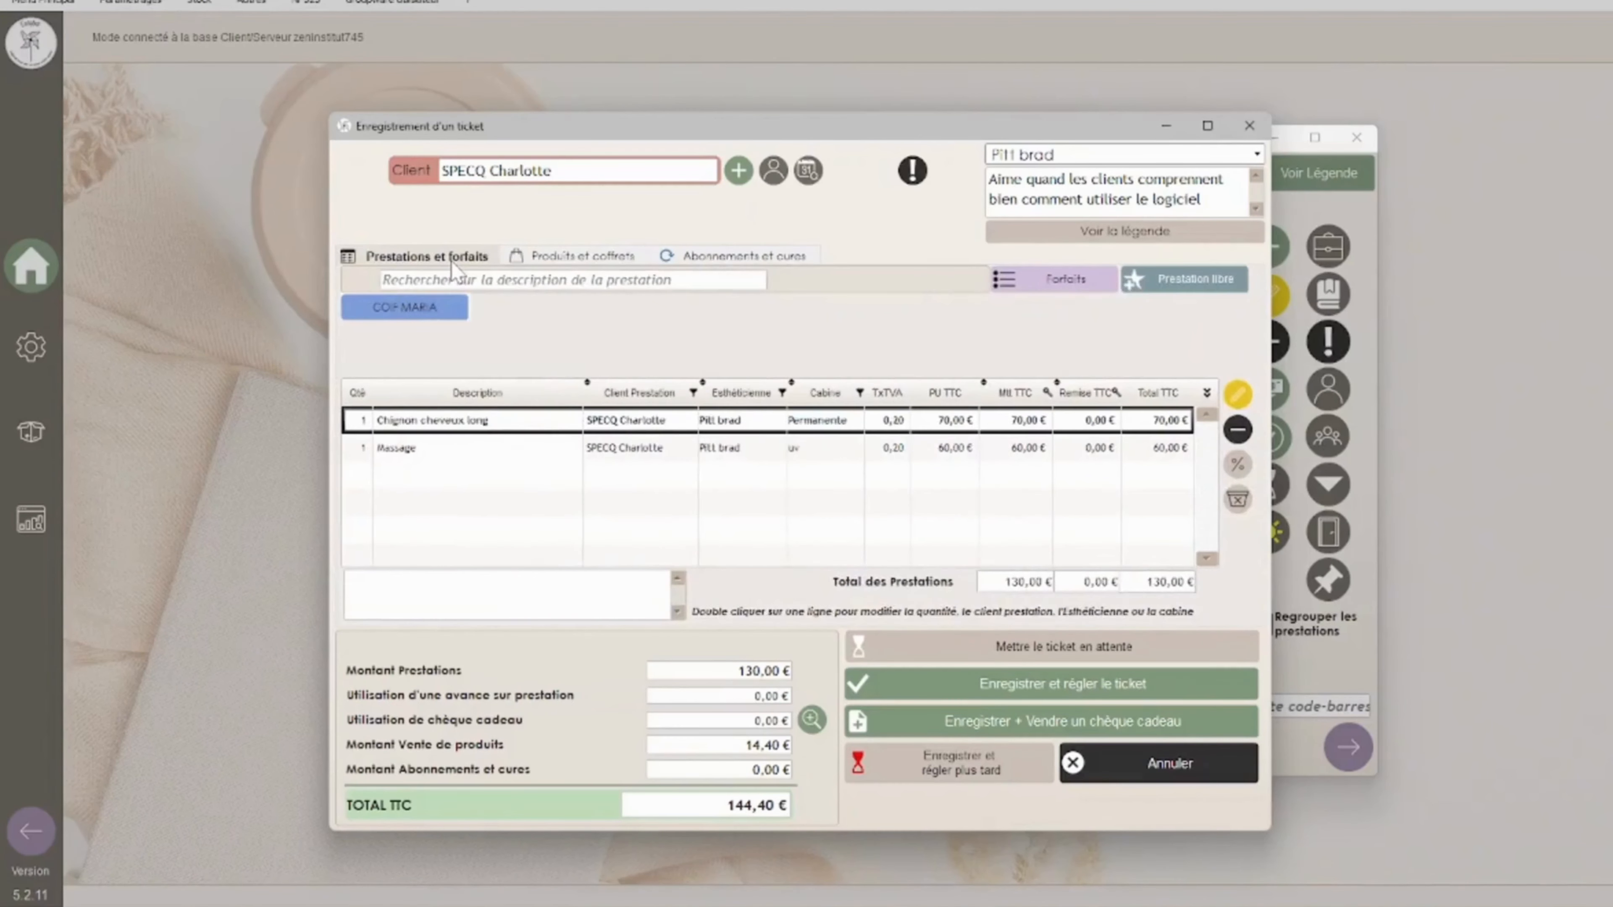
{"action": "left_click", "coordinate": [1180, 286]}
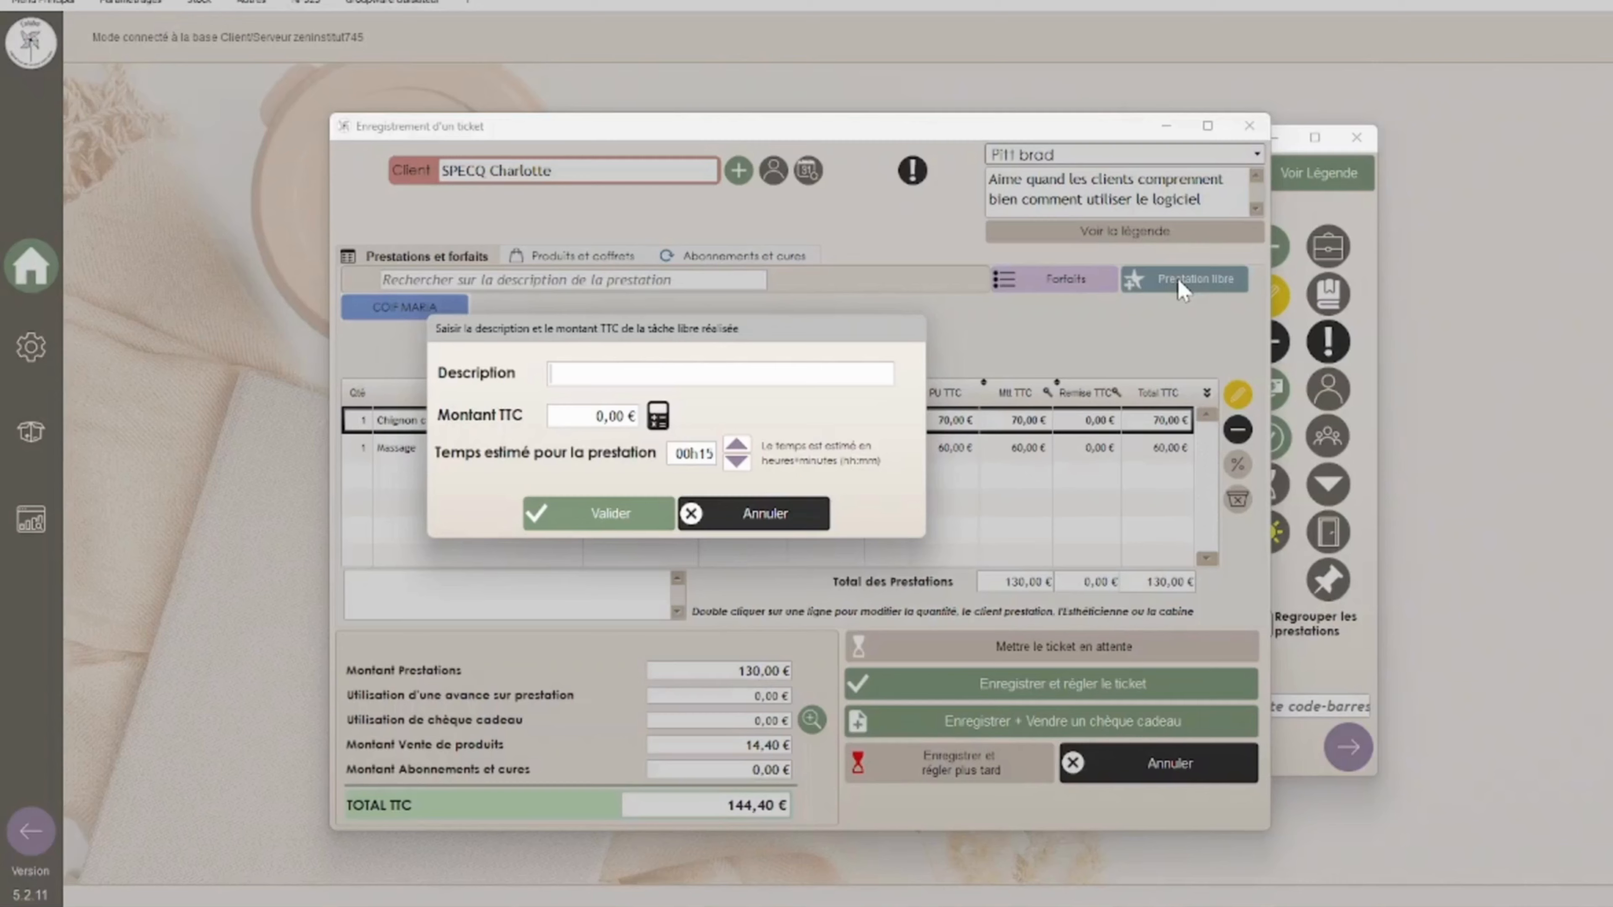
{"action": "type", "text": "Supplément cheveux "}
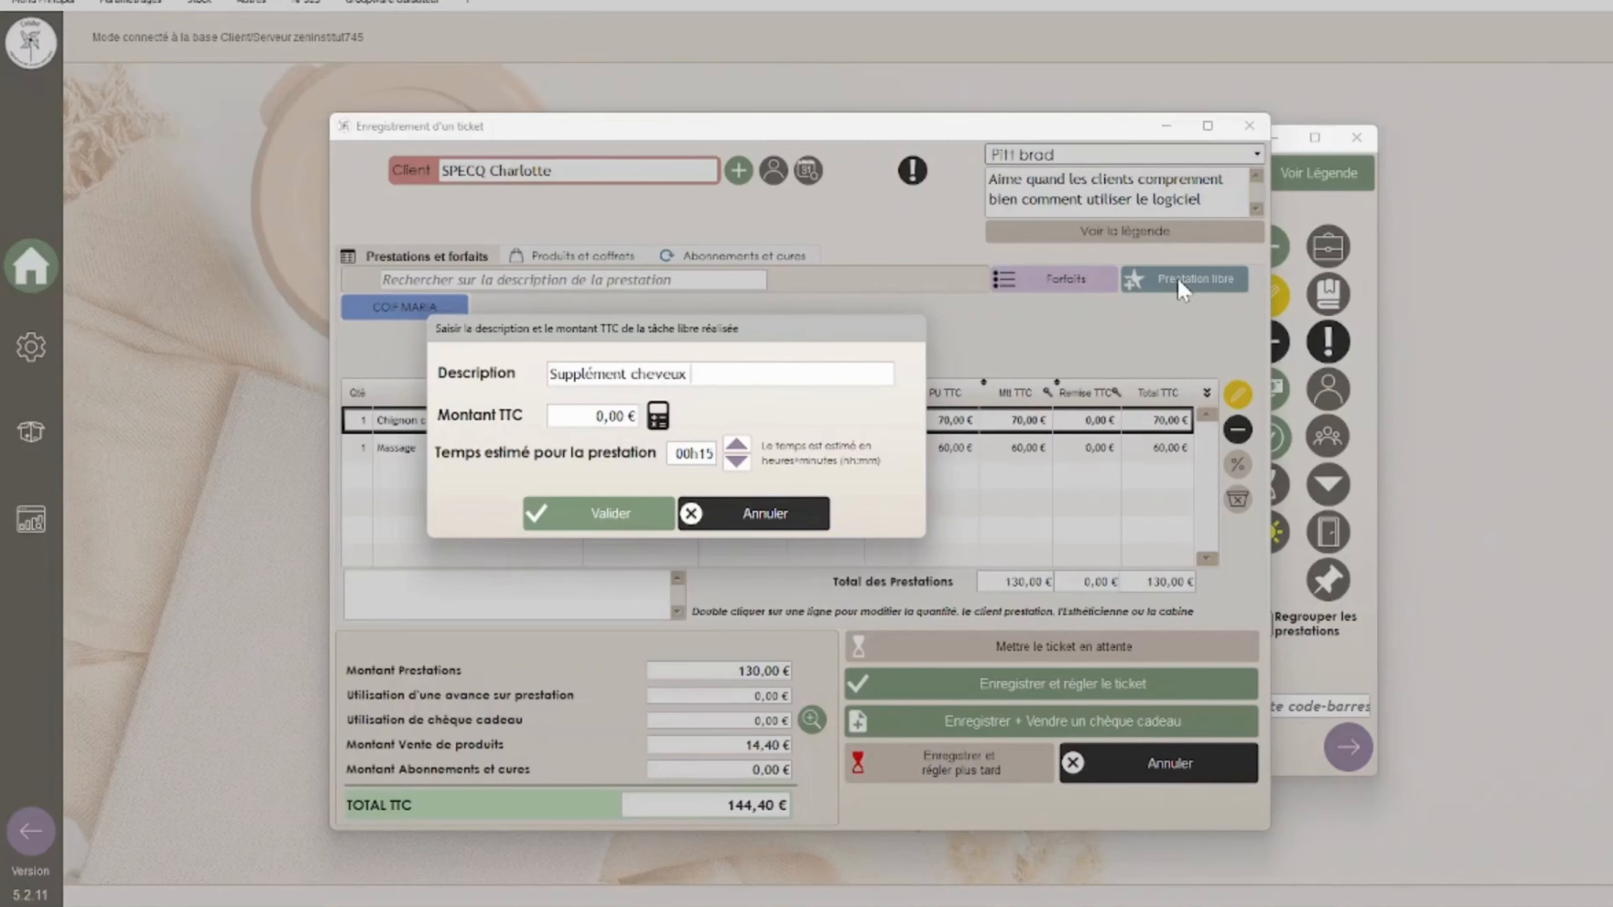
{"action": "type", "text": "très longs"}
{"action": "key", "text": "Tab"}
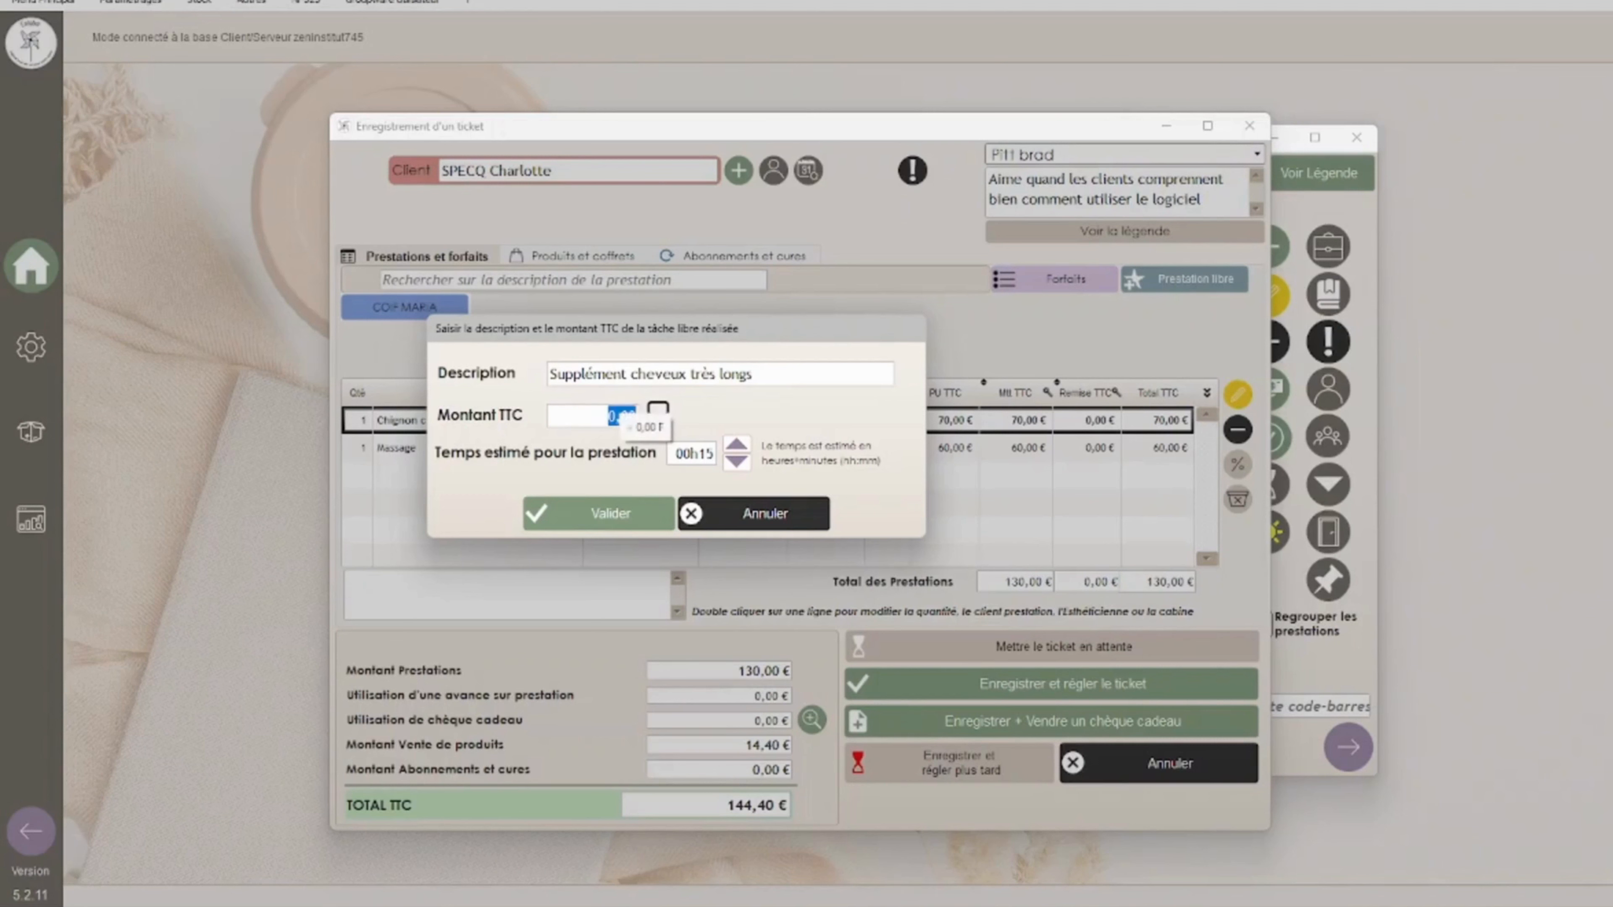
{"action": "type", "text": "10"}
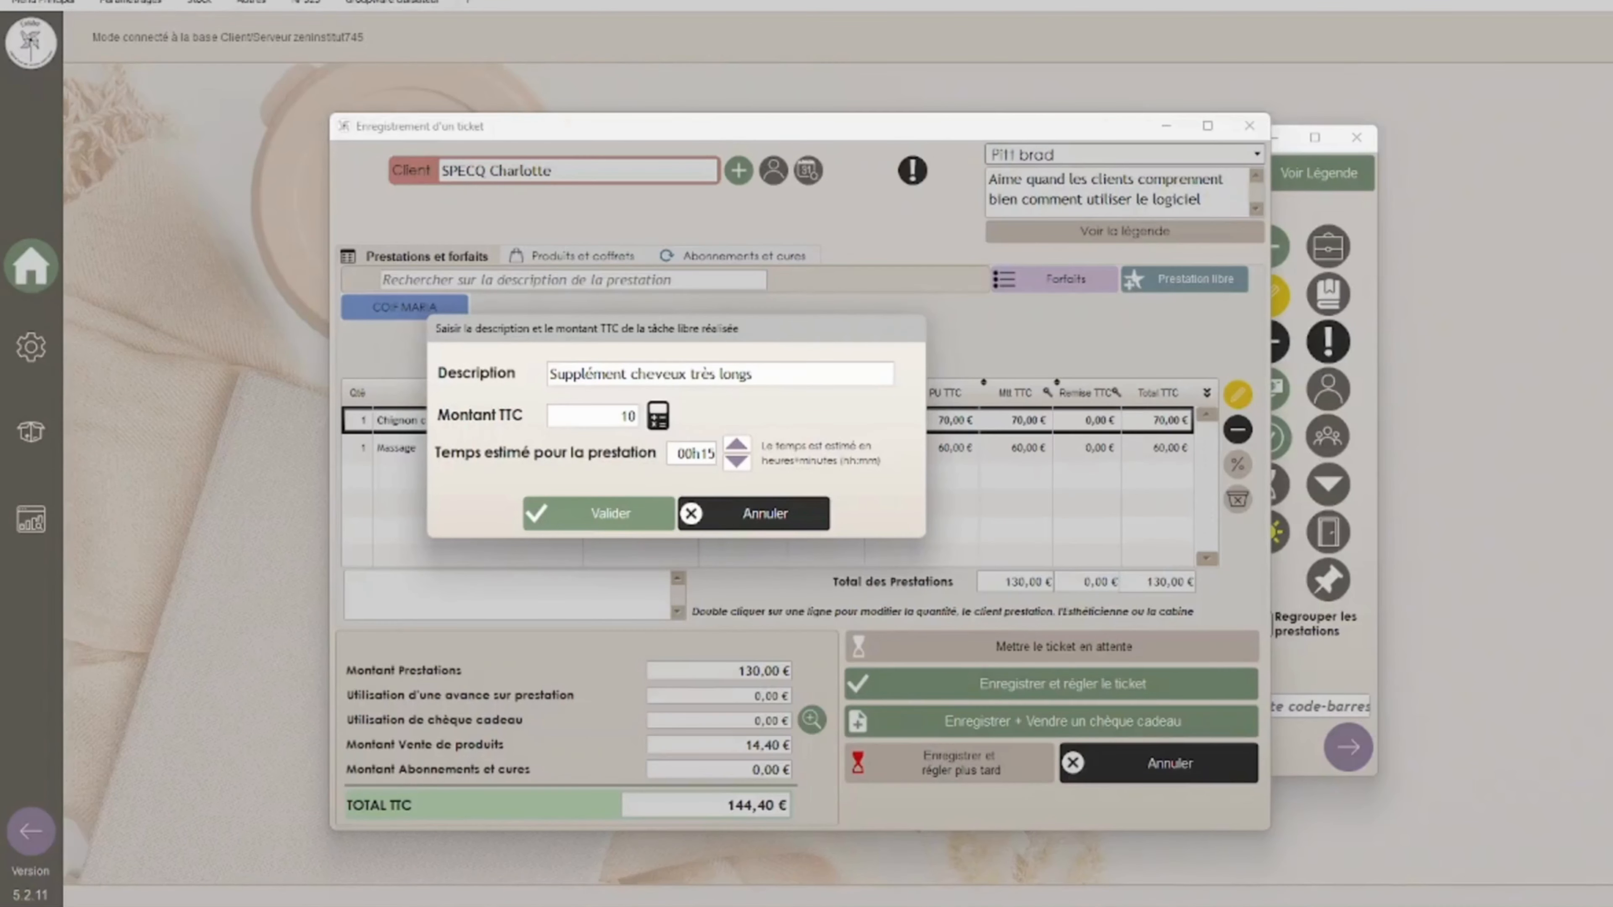
{"action": "left_click", "coordinate": [630, 513]}
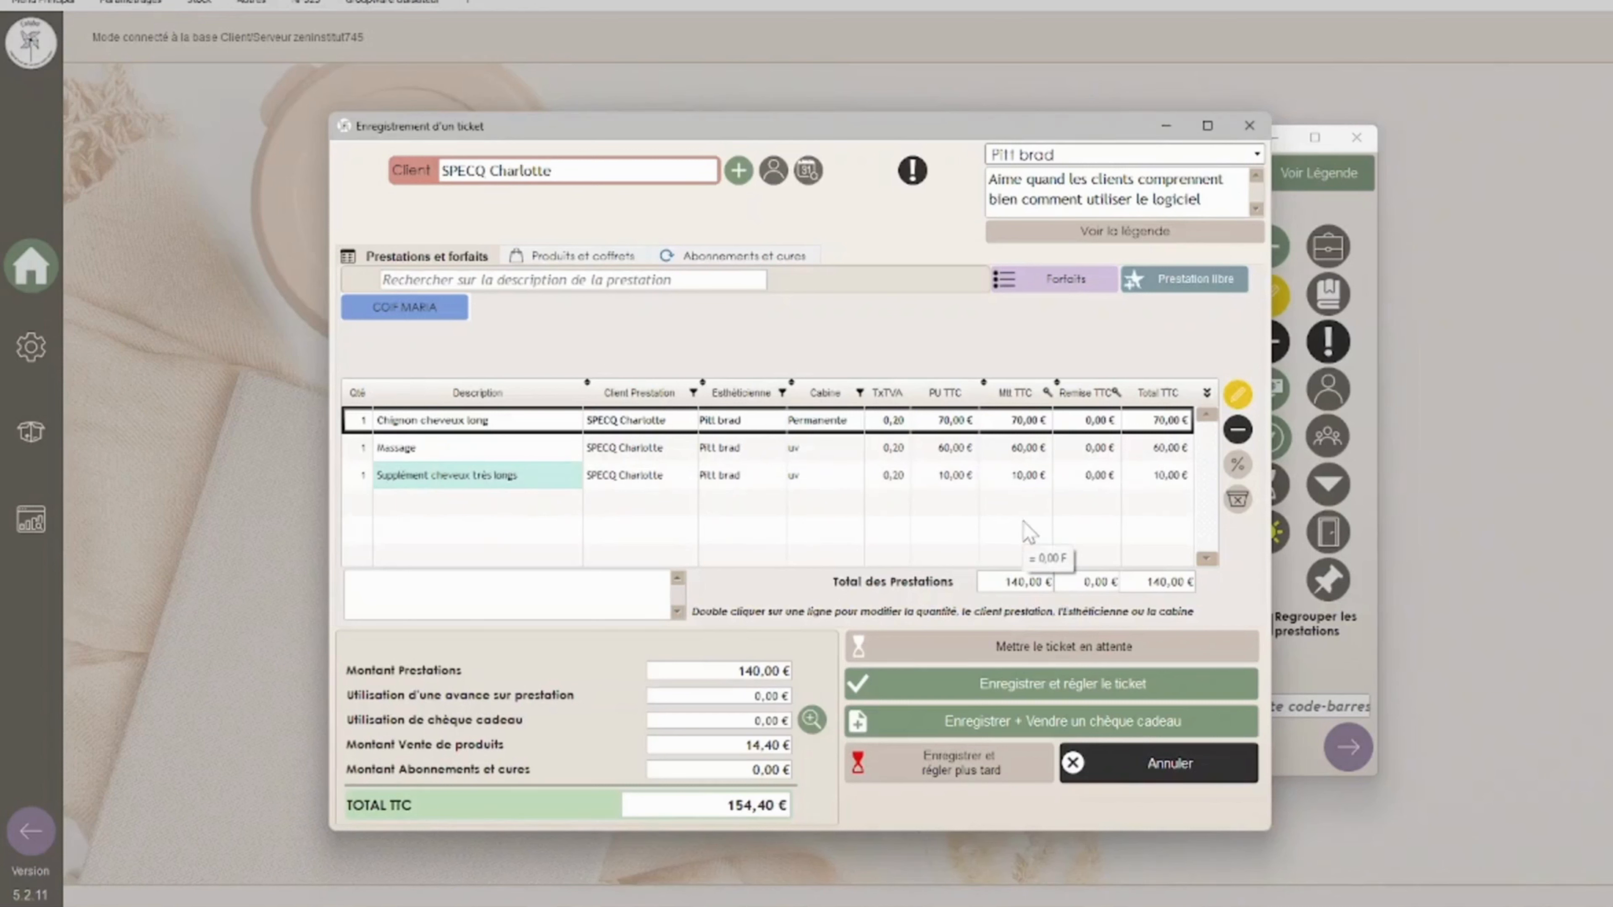
Step: Examine the entry form for a free product sale and close it without adding anything
{"action": "left_click", "coordinate": [530, 257]}
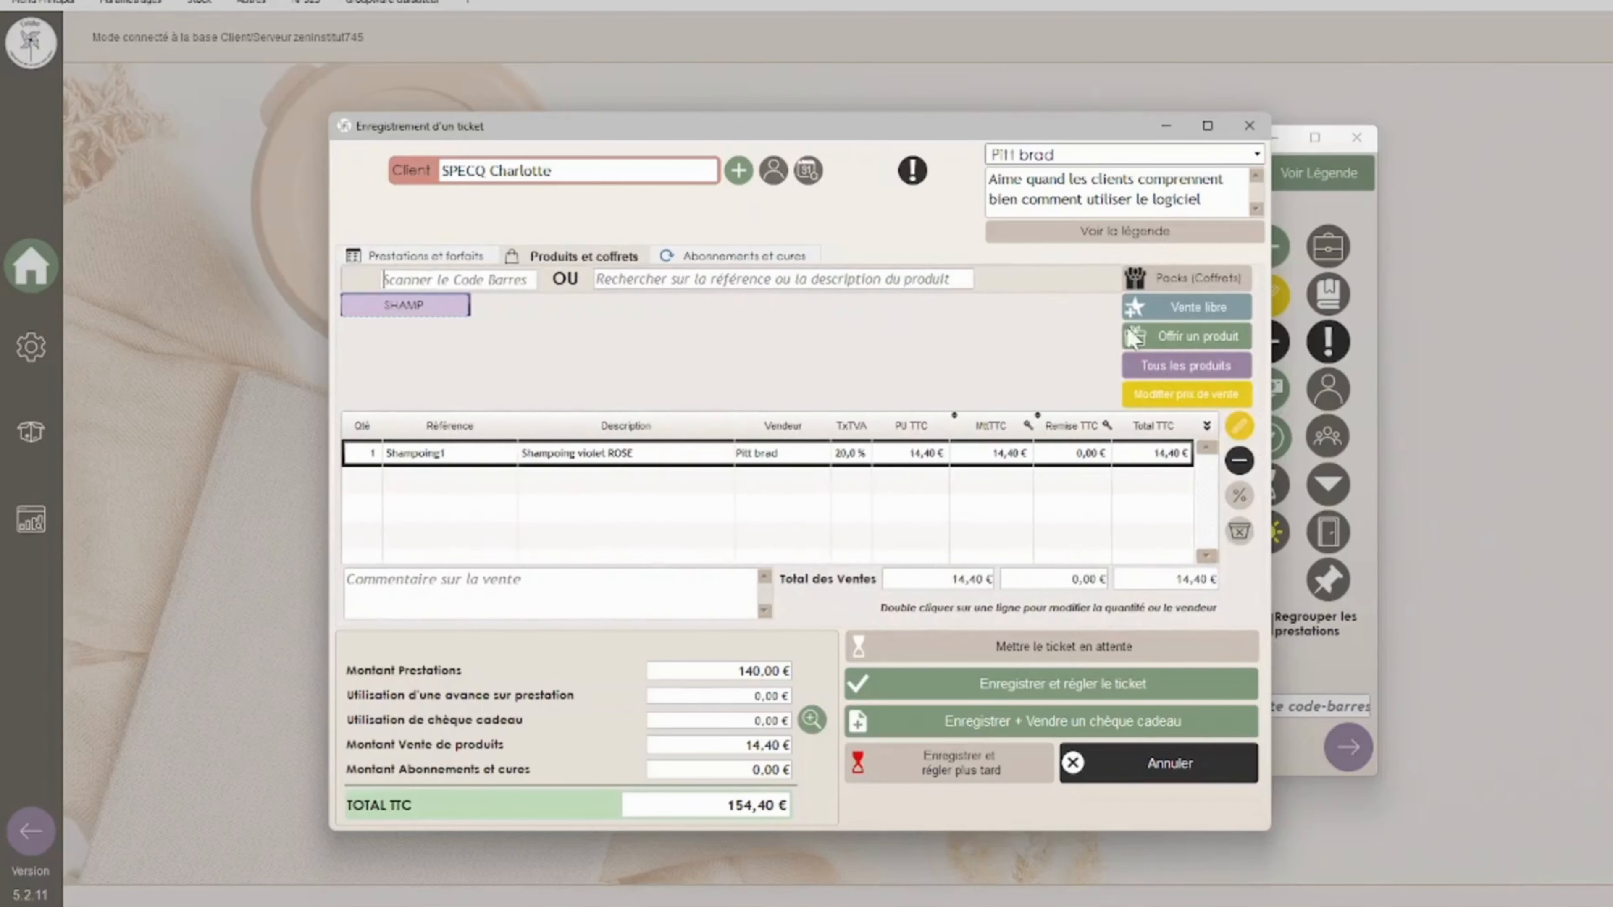
{"action": "left_click", "coordinate": [1159, 313]}
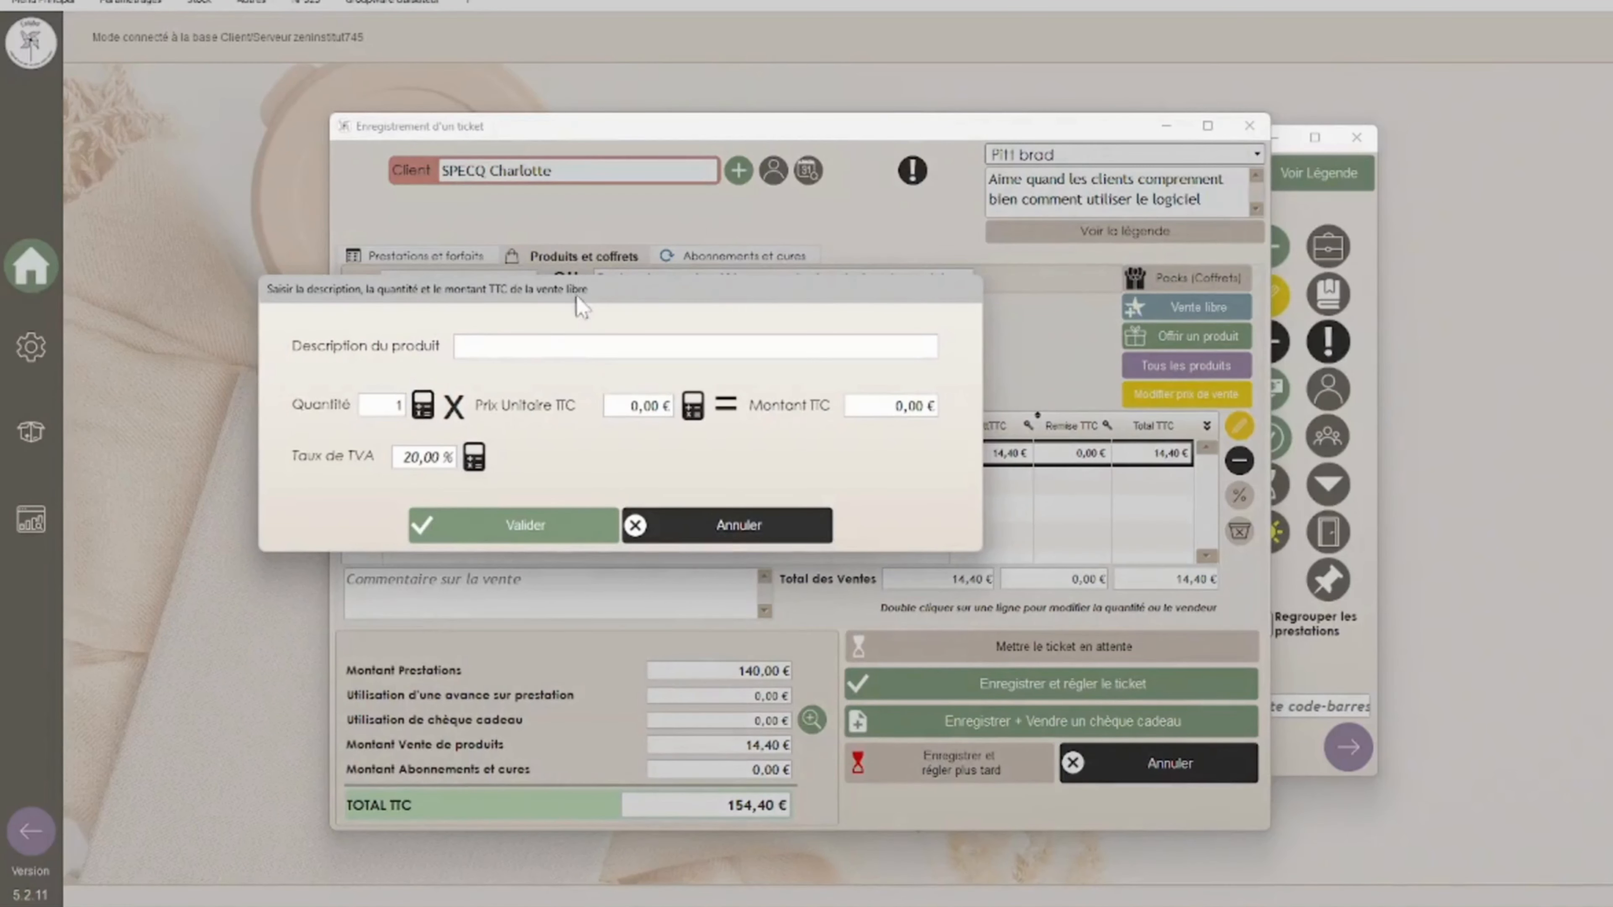
{"action": "left_click_drag", "start_coordinate": [606, 290], "coordinate": [724, 298]}
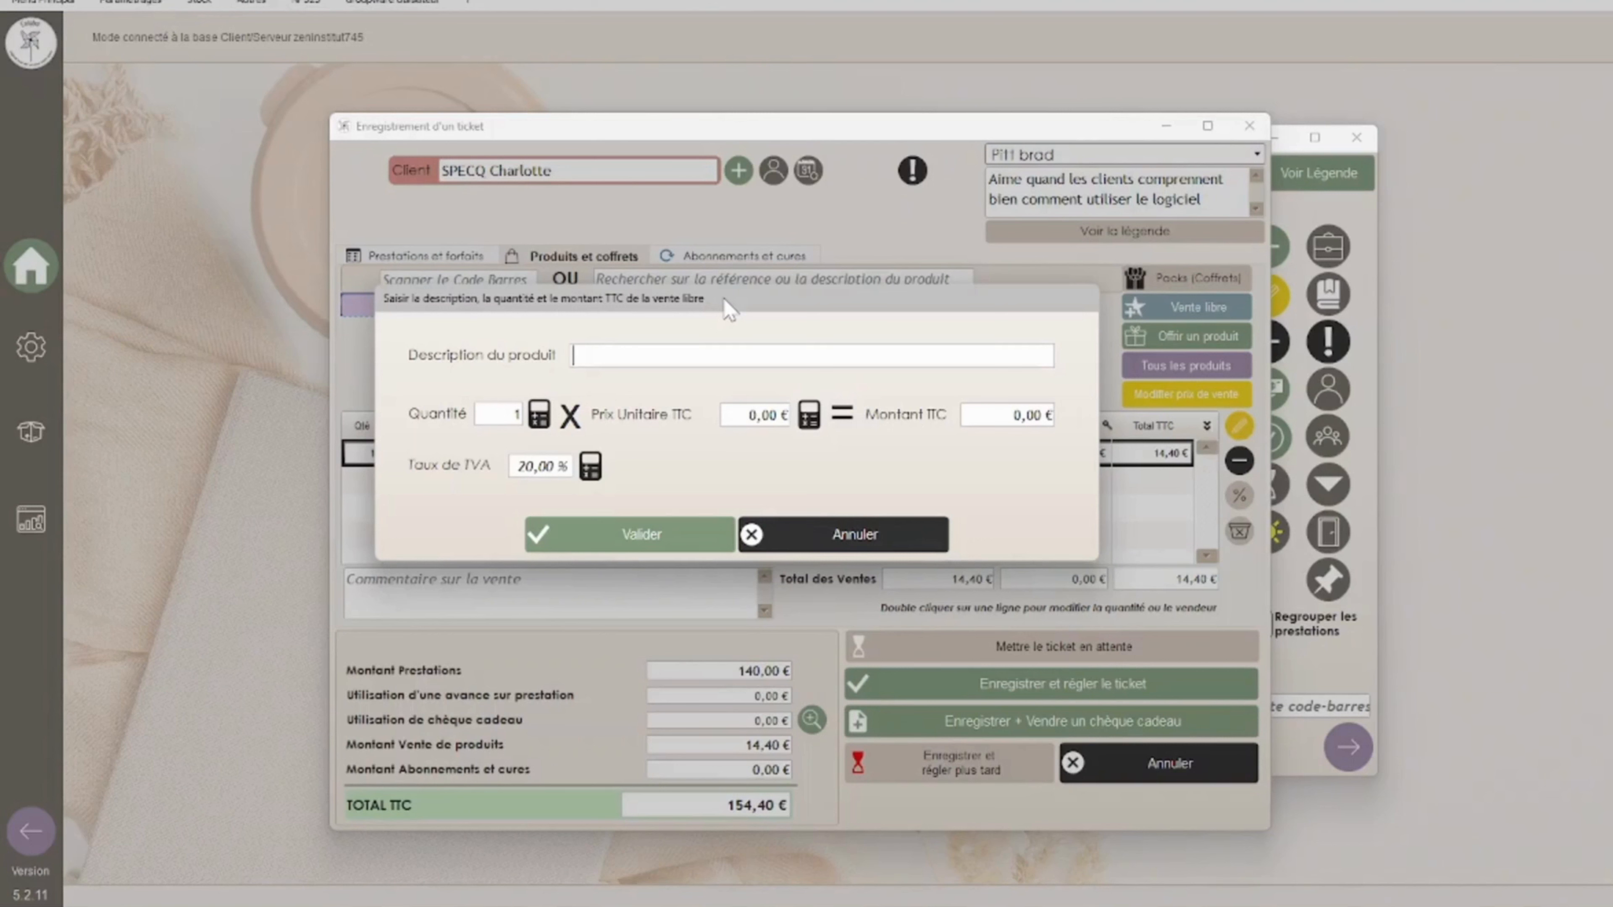
{"action": "left_click", "coordinate": [843, 534]}
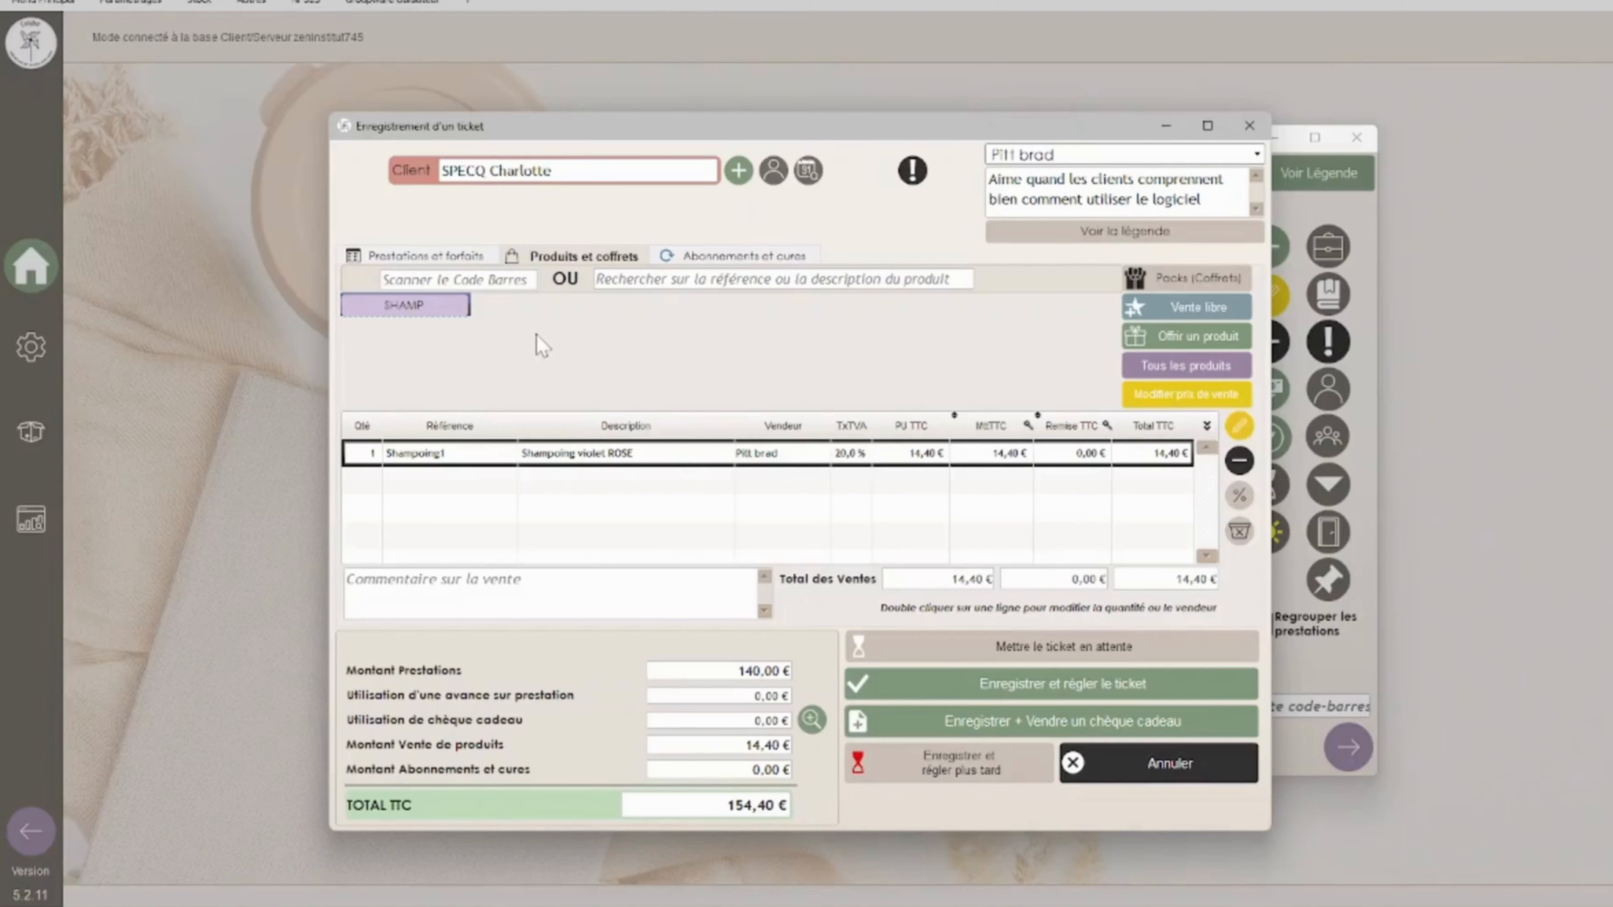
Step: Set the quantity of the "Chignon cheveux long" service on the ticket to 2
{"action": "left_click", "coordinate": [446, 257]}
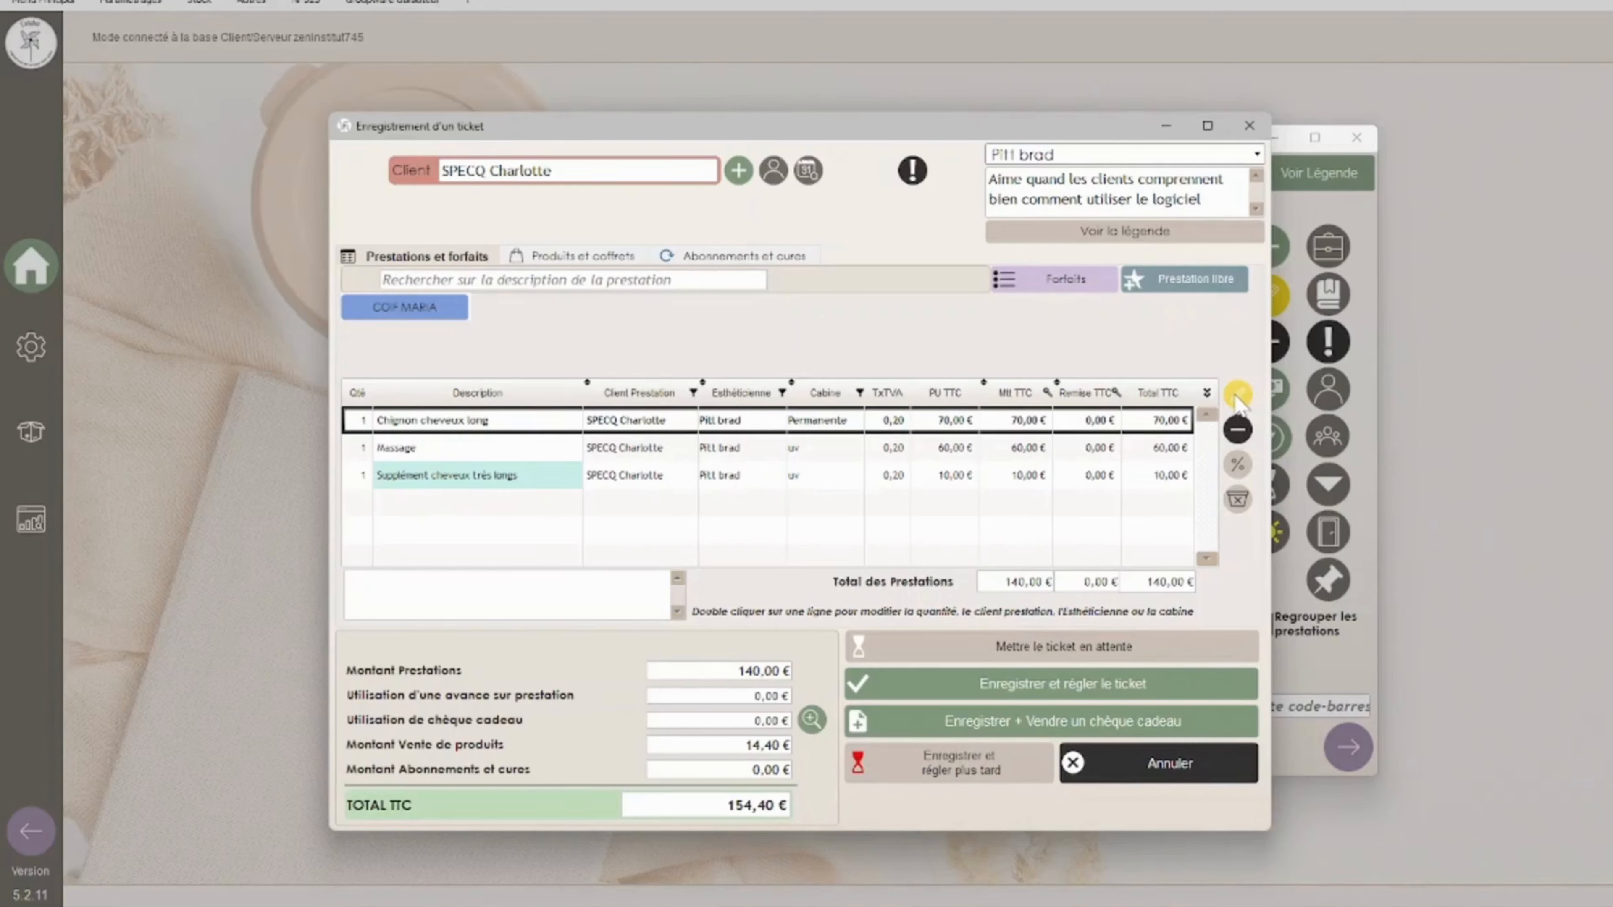
{"action": "left_click", "coordinate": [1235, 395]}
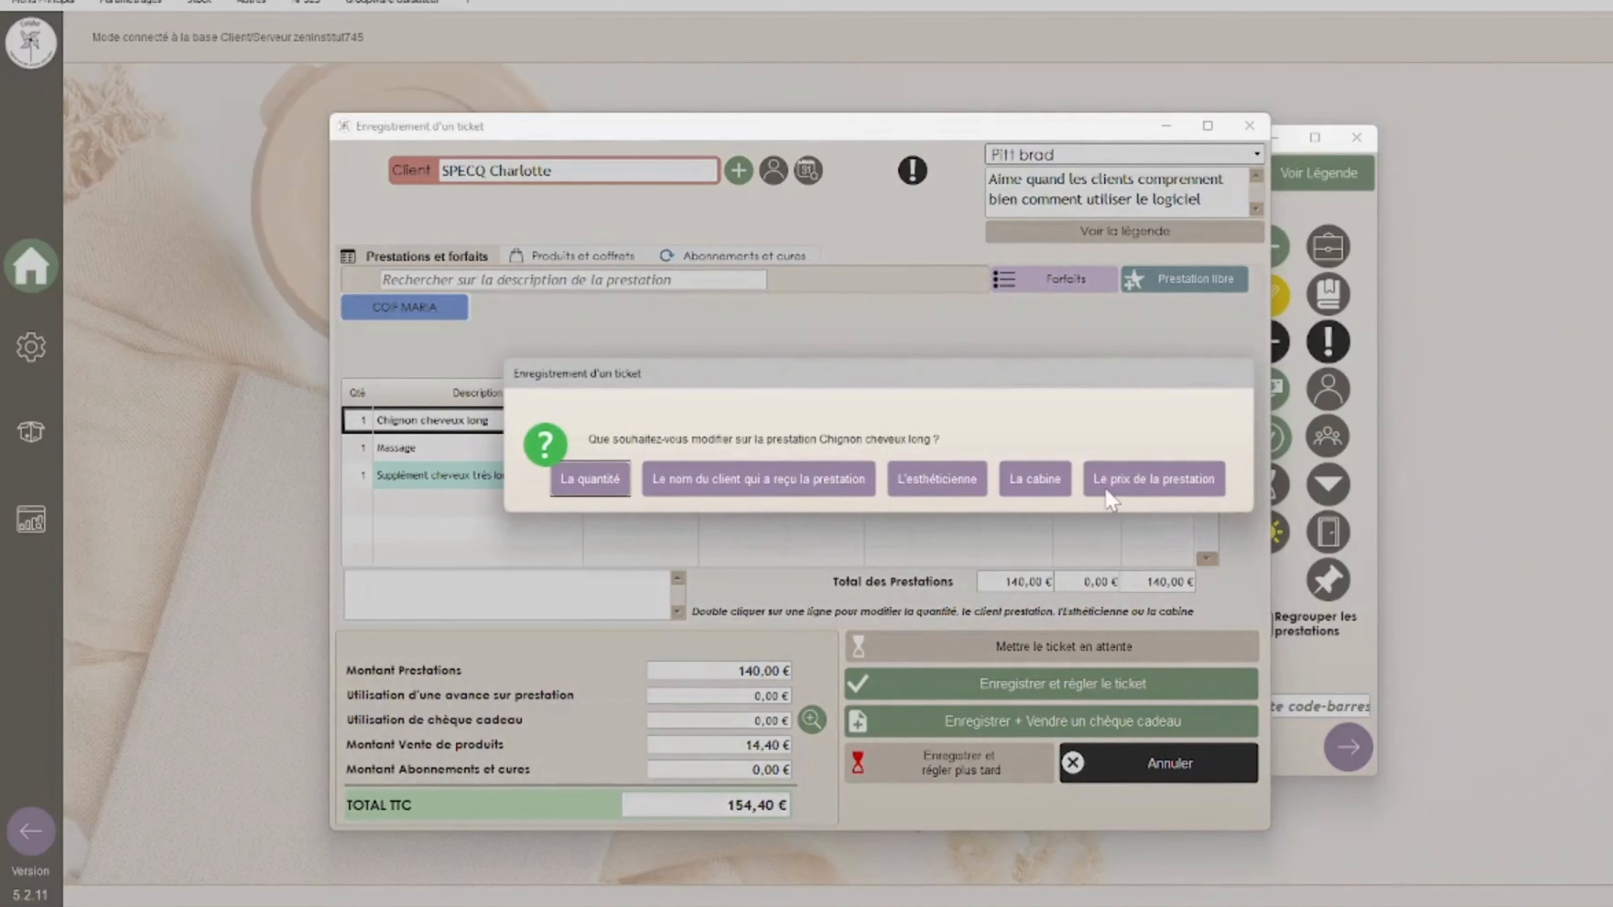
{"action": "left_click", "coordinate": [597, 481]}
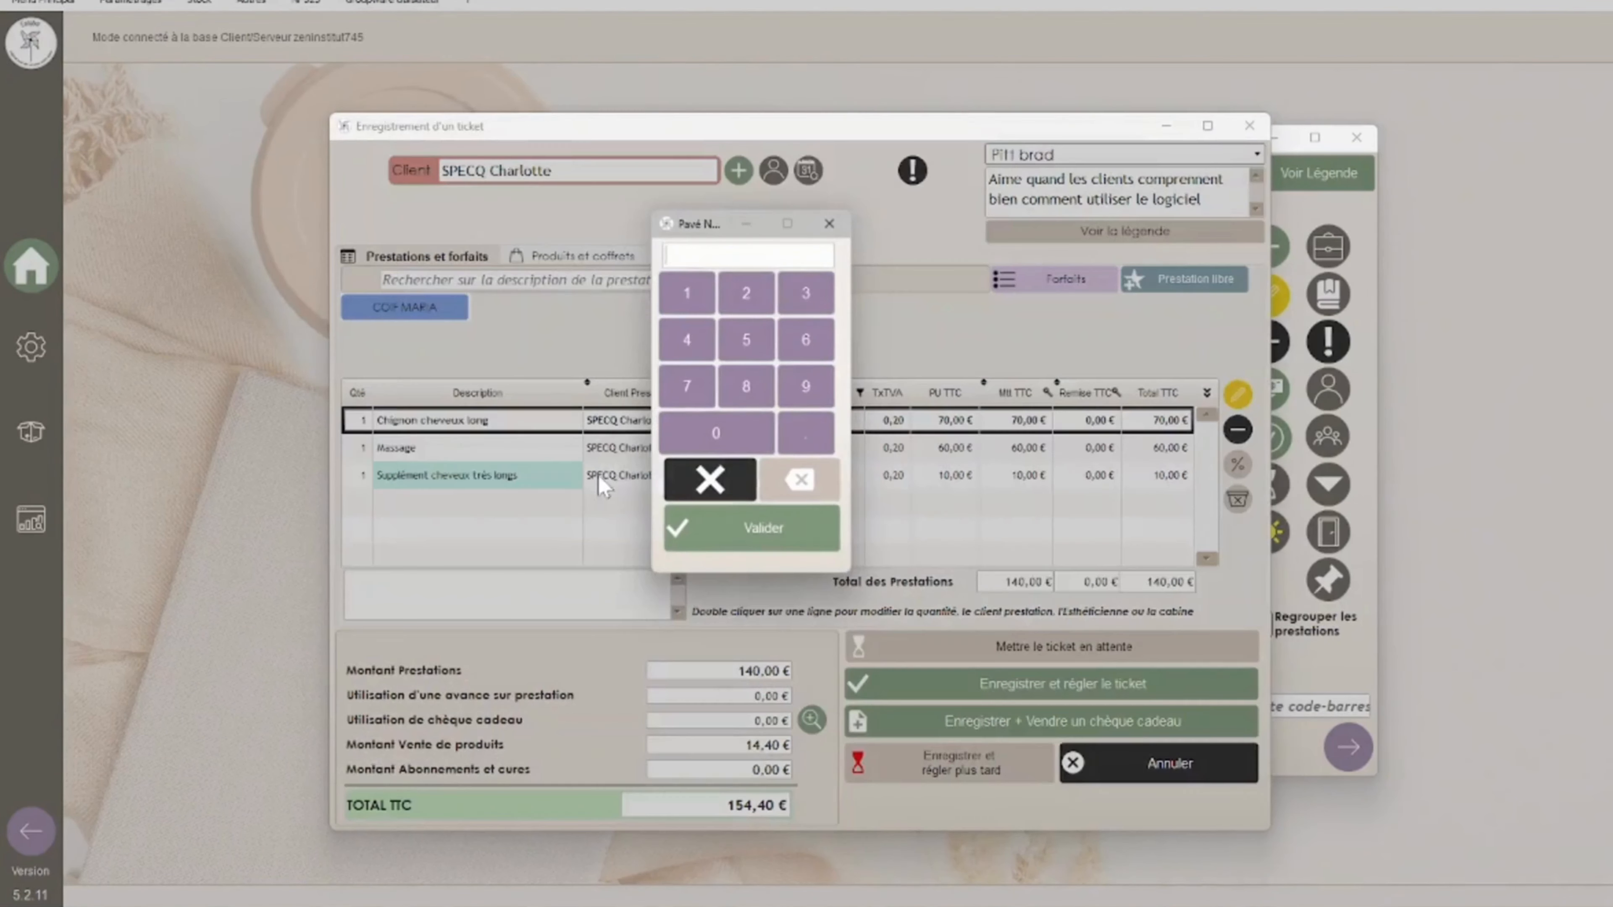
{"action": "left_click", "coordinate": [747, 297]}
{"action": "left_click", "coordinate": [705, 521]}
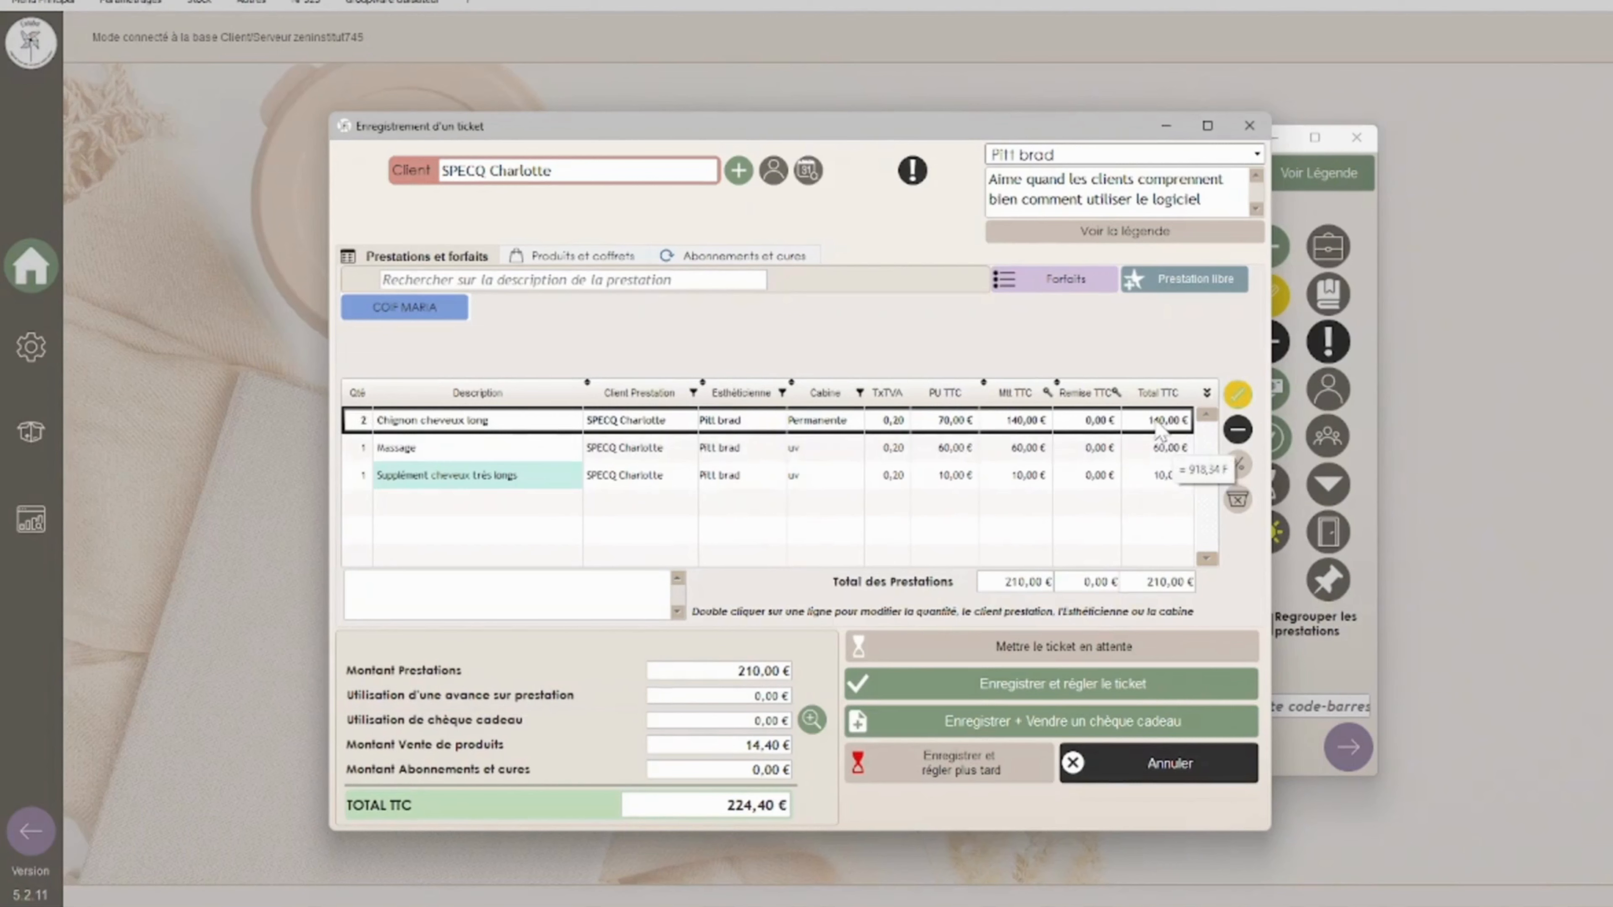
Step: Delete the "Massage" service from the ticket
{"action": "left_click", "coordinate": [1084, 449]}
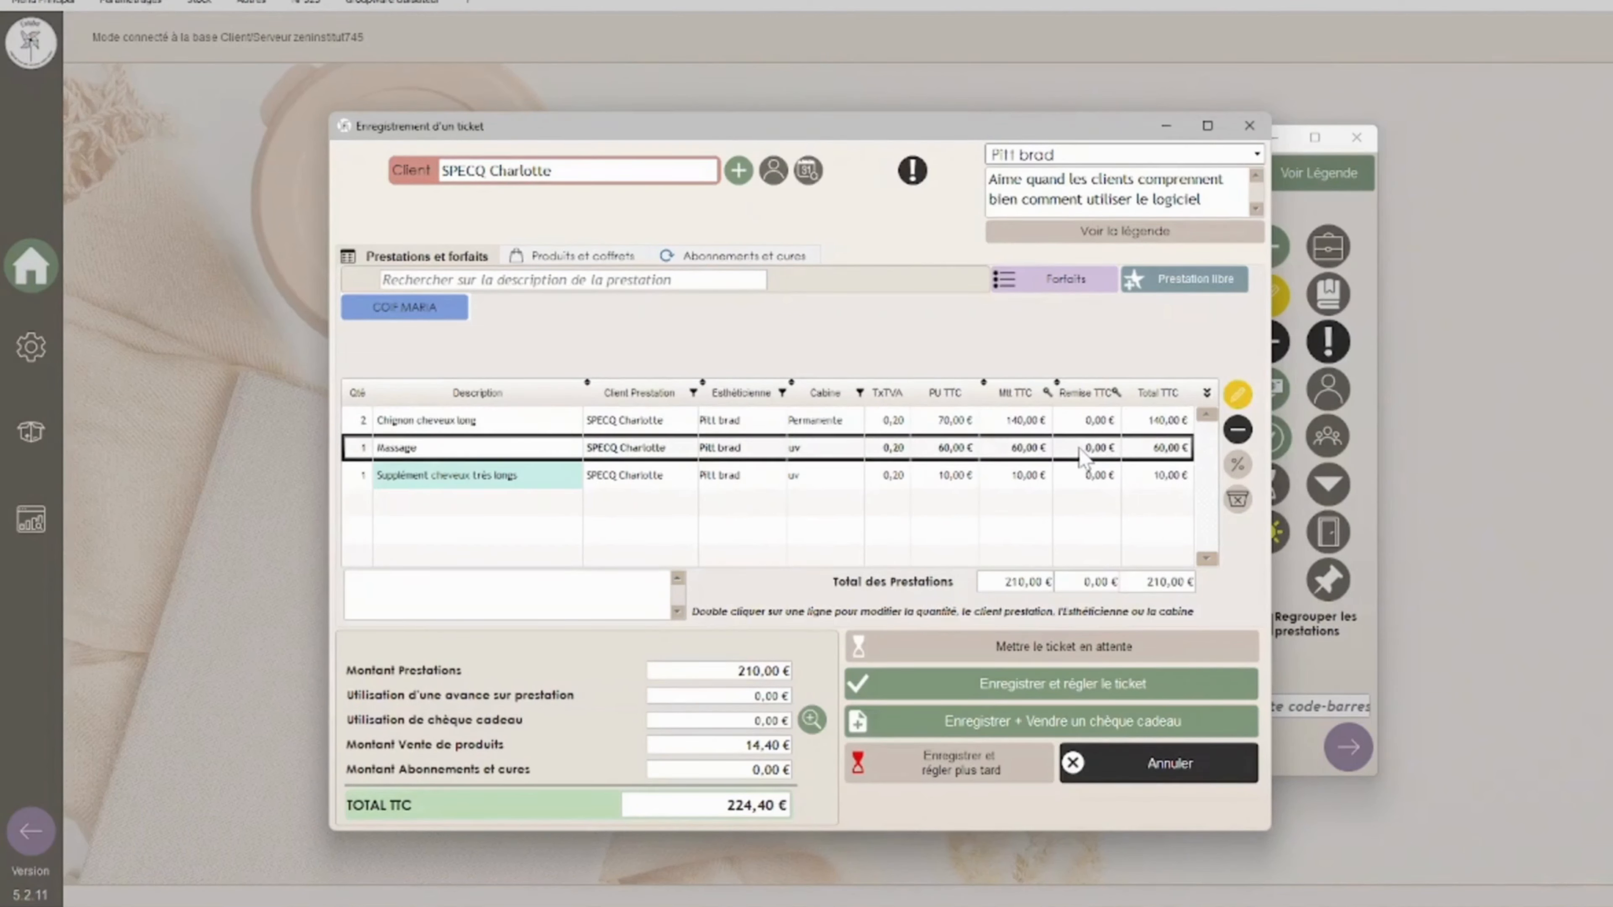
{"action": "left_click", "coordinate": [1238, 432]}
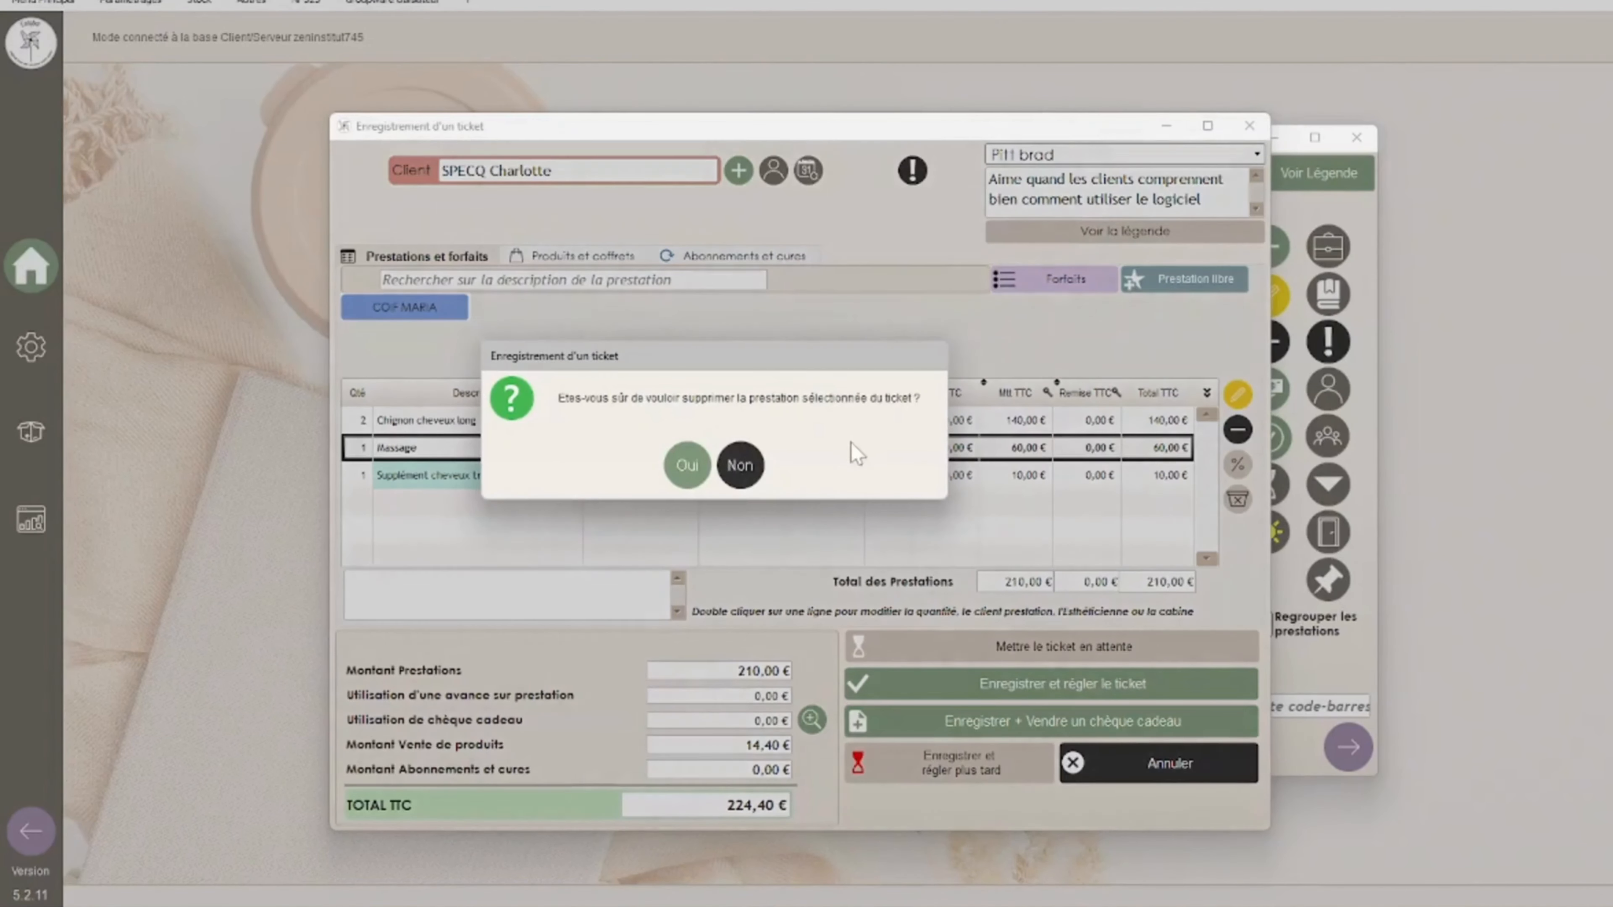
{"action": "left_click", "coordinate": [691, 465]}
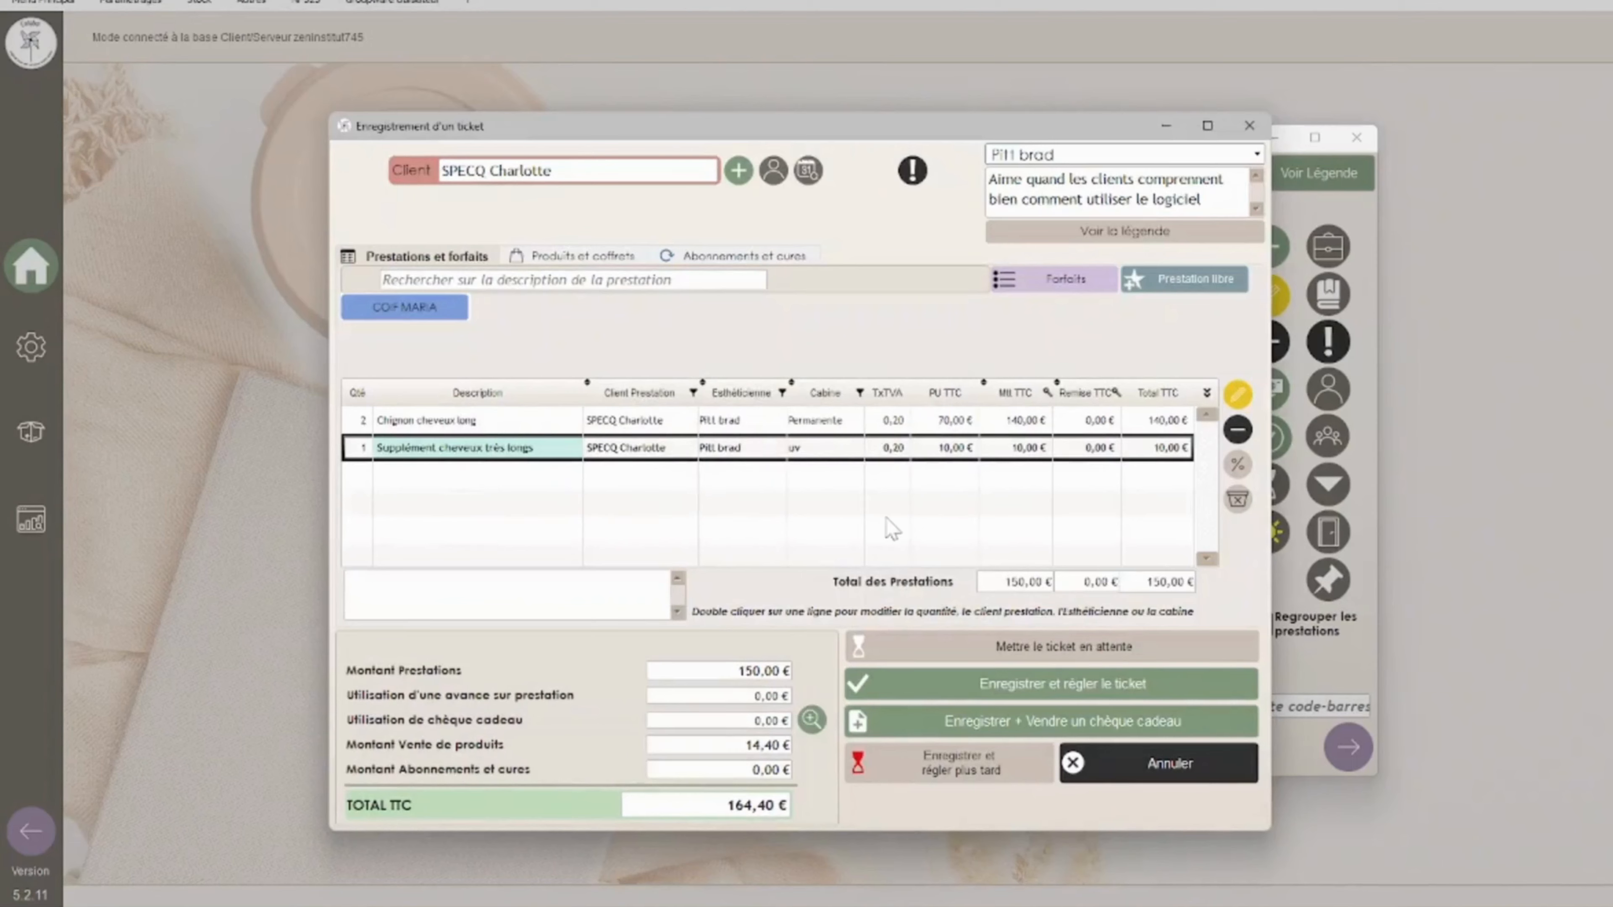